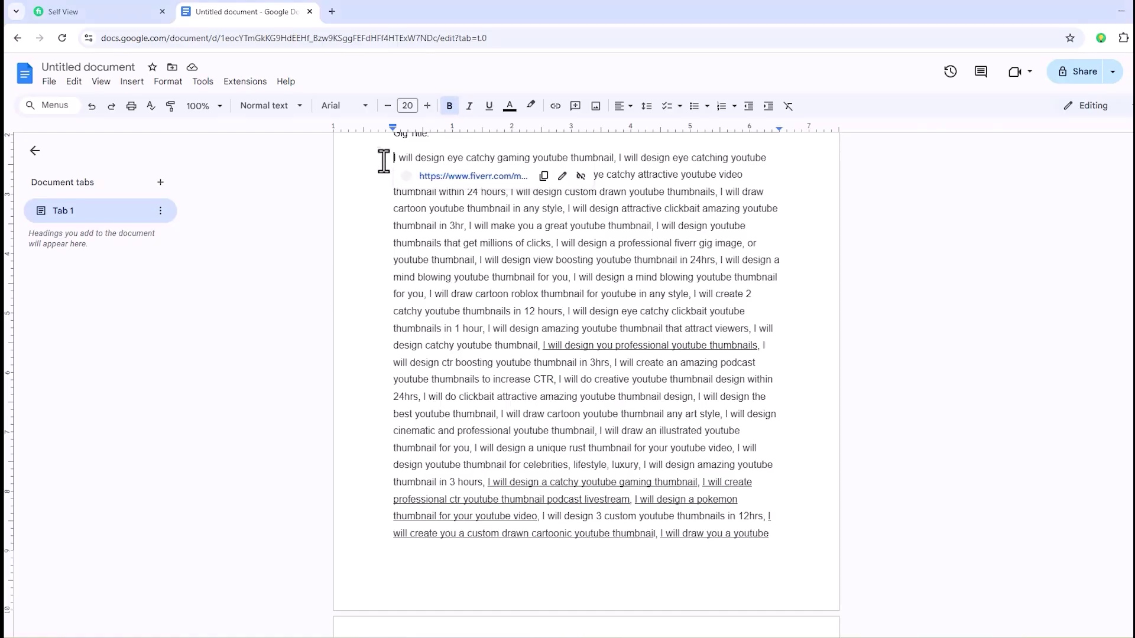
Step: Copy the complete list of competitor gig titles under the Gig Title label
{"action": "left_click_drag", "start_coordinate": [385, 158], "coordinate": [436, 448]}
{"action": "scroll", "coordinate": [436, 447], "scroll_direction": "up", "scroll_amount": 3}
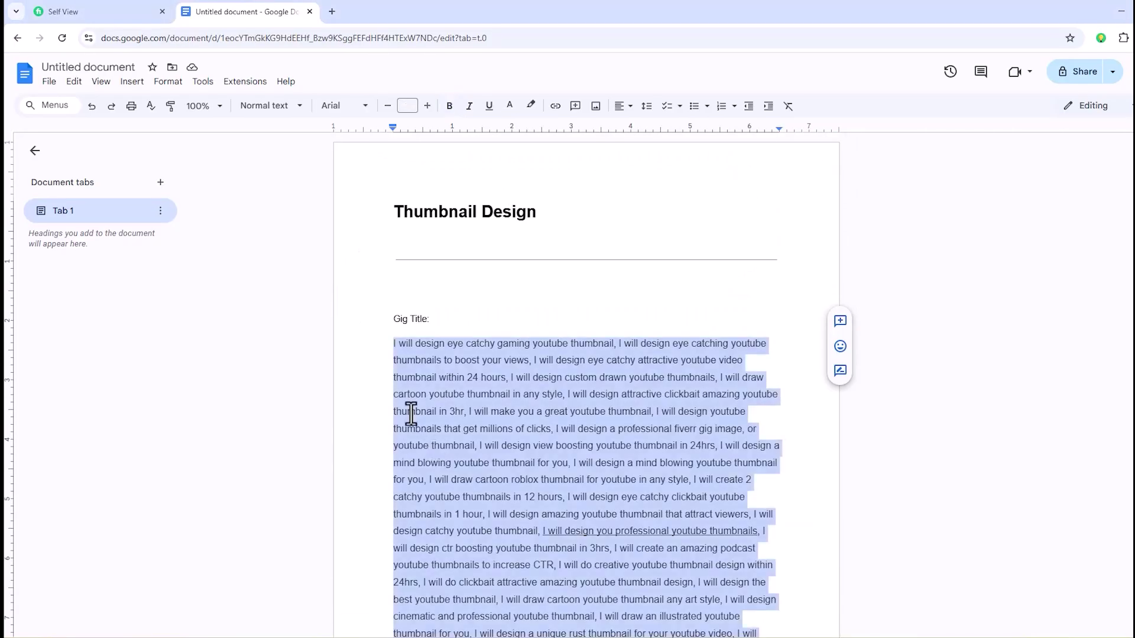
{"action": "left_click", "coordinate": [382, 351]}
{"action": "left_click_drag", "start_coordinate": [382, 352], "coordinate": [645, 471]}
{"action": "scroll", "coordinate": [455, 554], "scroll_direction": "down", "scroll_amount": 4}
{"action": "scroll", "coordinate": [456, 552], "scroll_direction": "down", "scroll_amount": 6}
{"action": "right_click", "coordinate": [603, 402]}
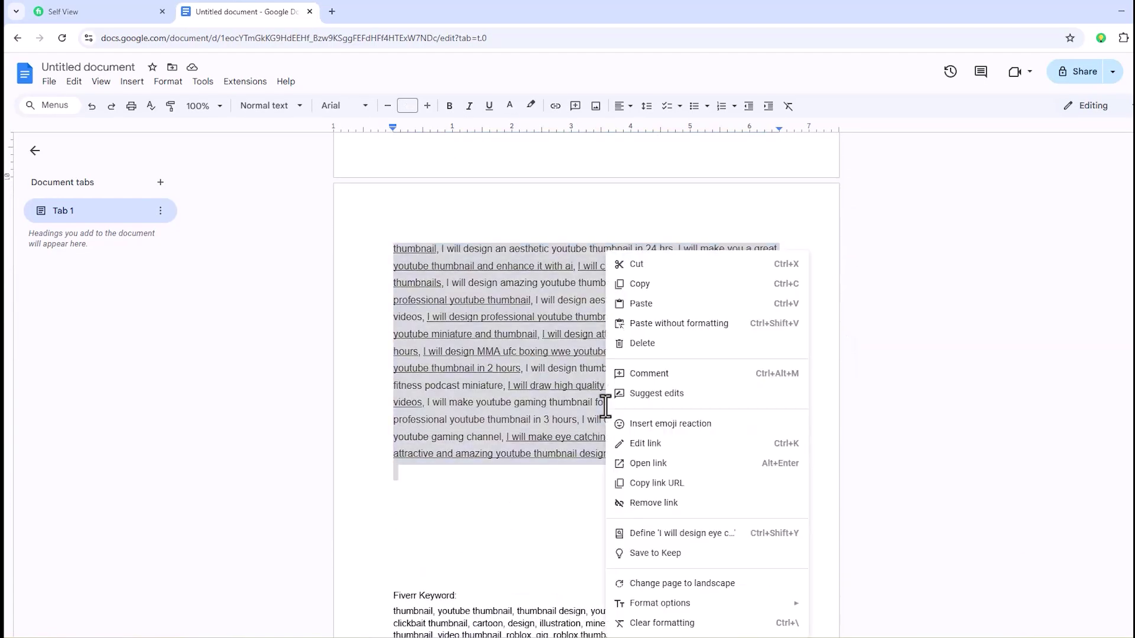
{"action": "left_click", "coordinate": [630, 285]}
Step: Open ChatGPT in a new tab and send the copied titles with the request "Here is my compititor gig. Please create me one"
{"action": "left_click", "coordinate": [332, 12]}
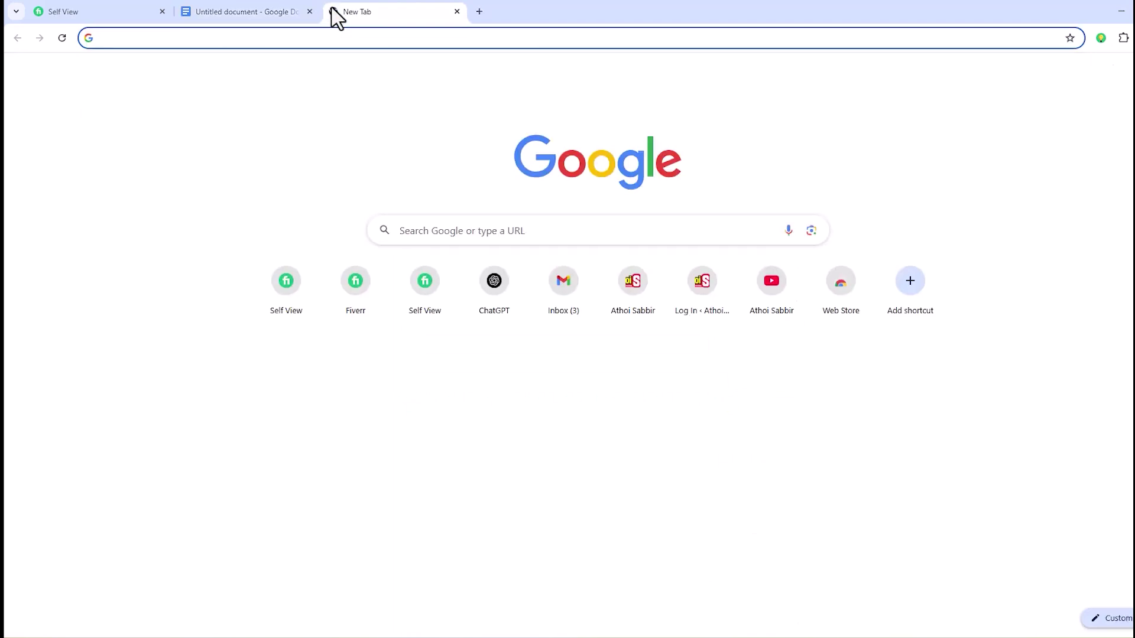
{"action": "left_click", "coordinate": [473, 293]}
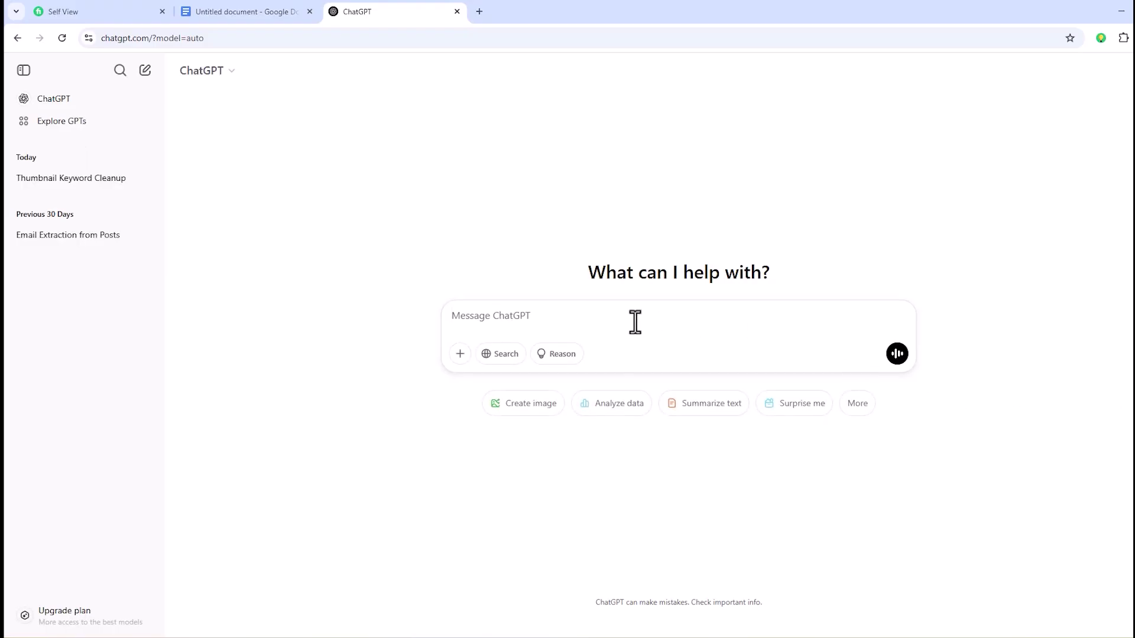
{"action": "key", "text": "ctrl+v"}
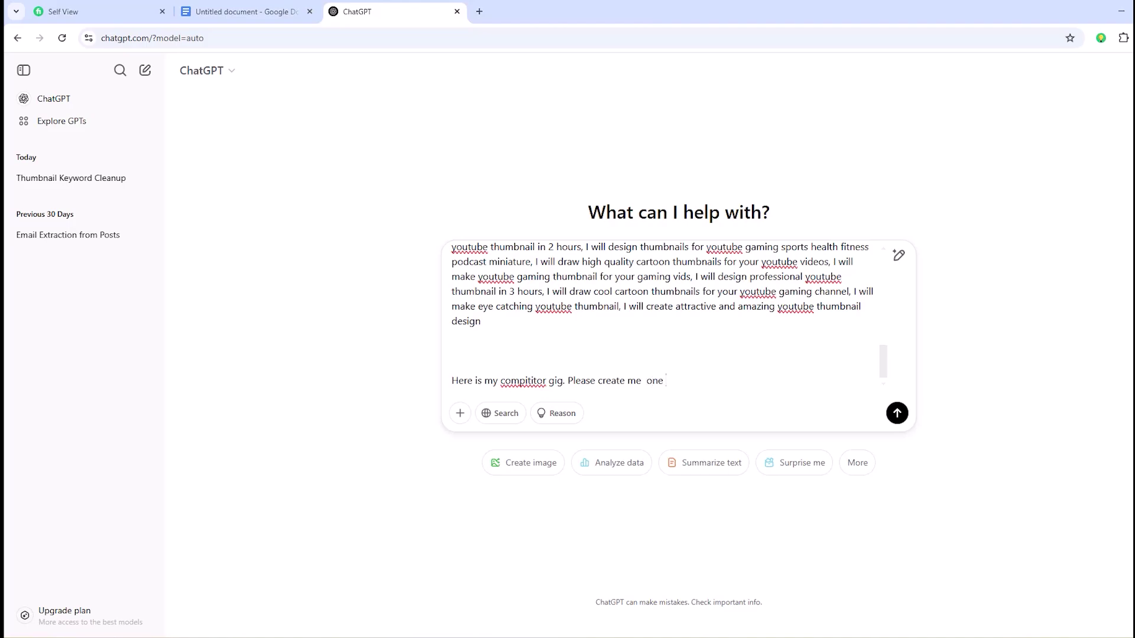
{"action": "key", "text": "Return"}
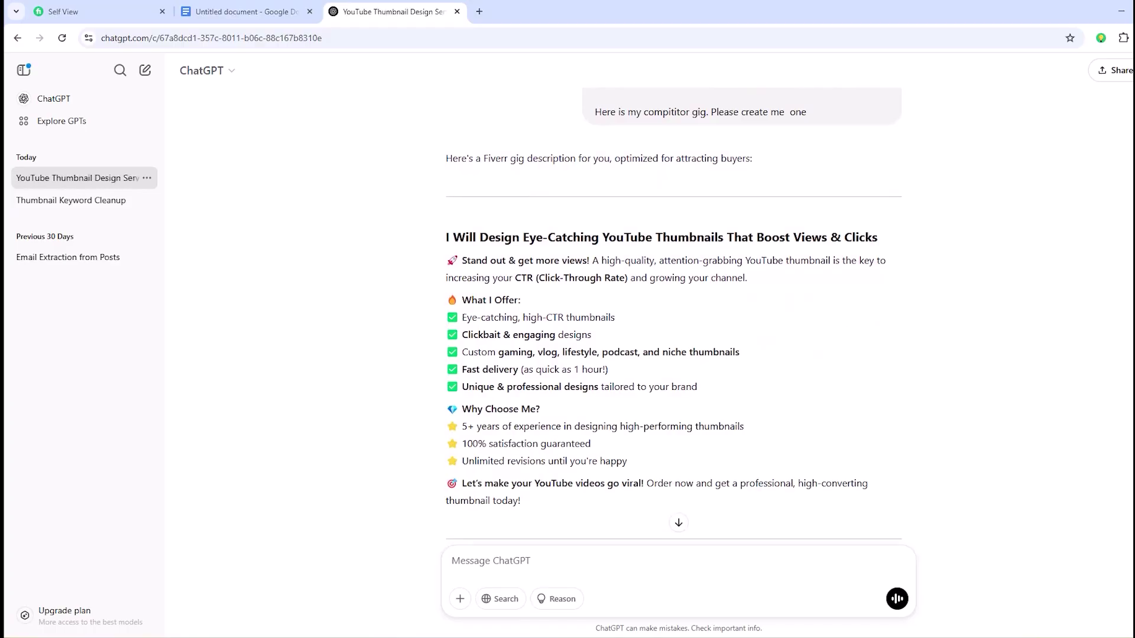
Step: Copy the first four Fiverr keywords from the Google Docs document: thumbnail, youtube thumbnail, thumbnail design, youtube
{"action": "left_click", "coordinate": [245, 11]}
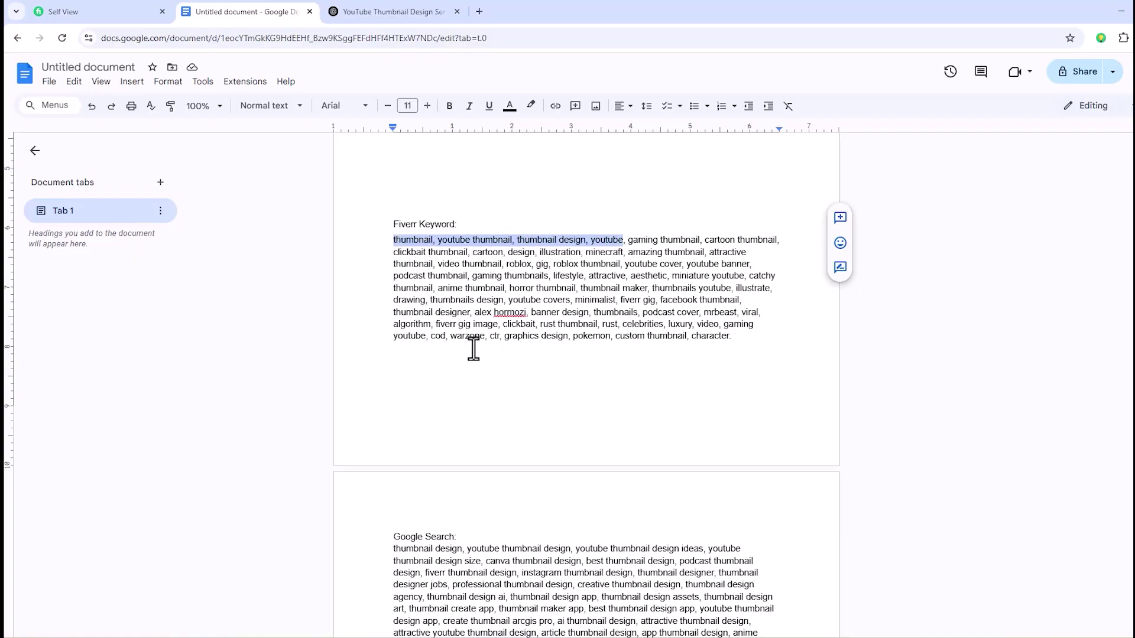
{"action": "left_click", "coordinate": [372, 10]}
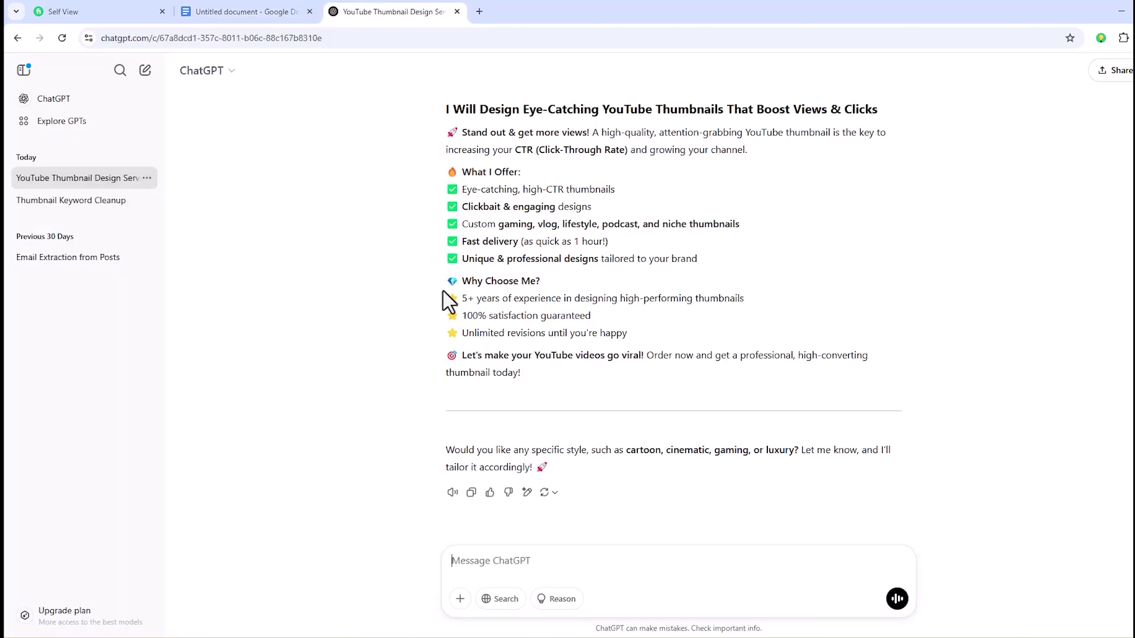
{"action": "left_click", "coordinate": [252, 11]}
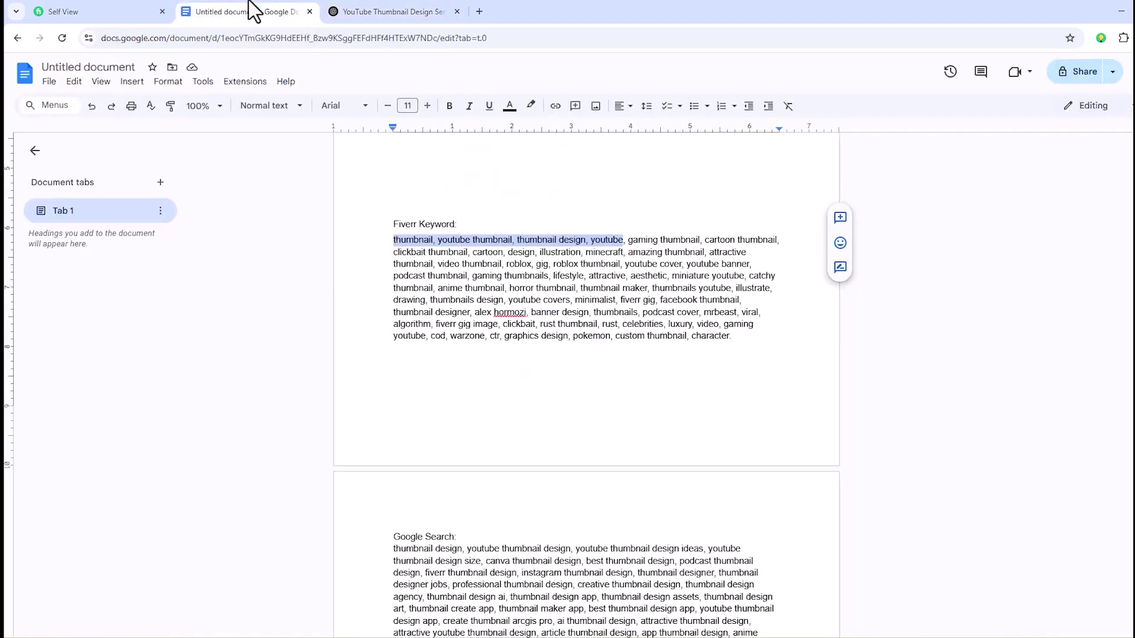
{"action": "left_click", "coordinate": [355, 11]}
{"action": "double_click", "coordinate": [685, 110]}
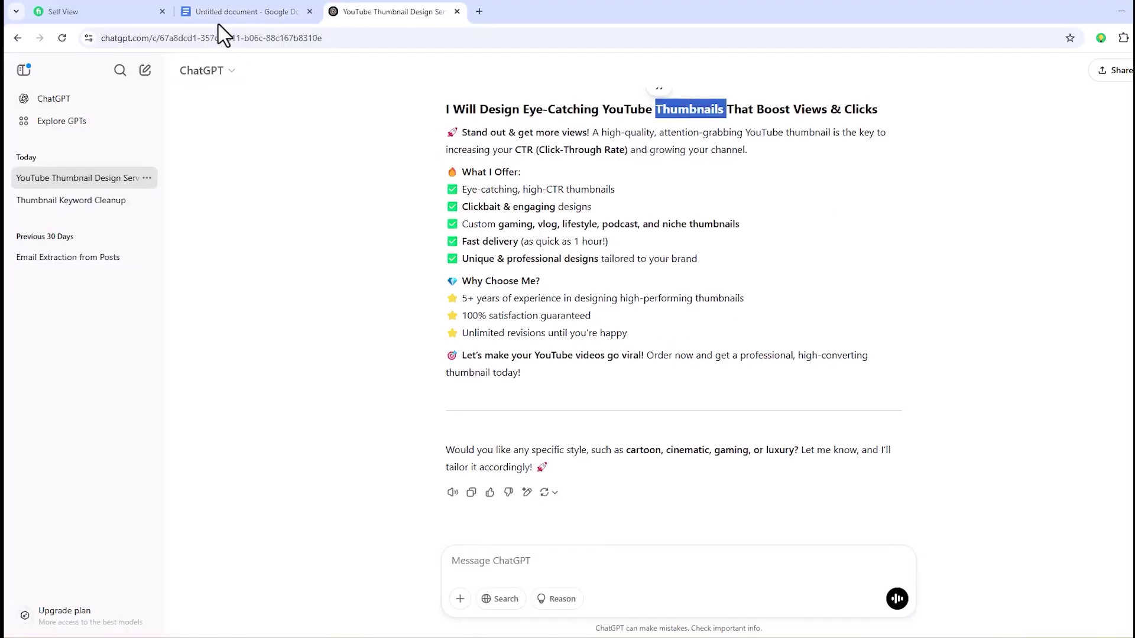
{"action": "left_click", "coordinate": [251, 12]}
Step: Ask ChatGPT to "focus on this keyword: thumbnail, youtube thumbnail, thumbnail design, youtube"
{"action": "type", "text": "focus on this key"}
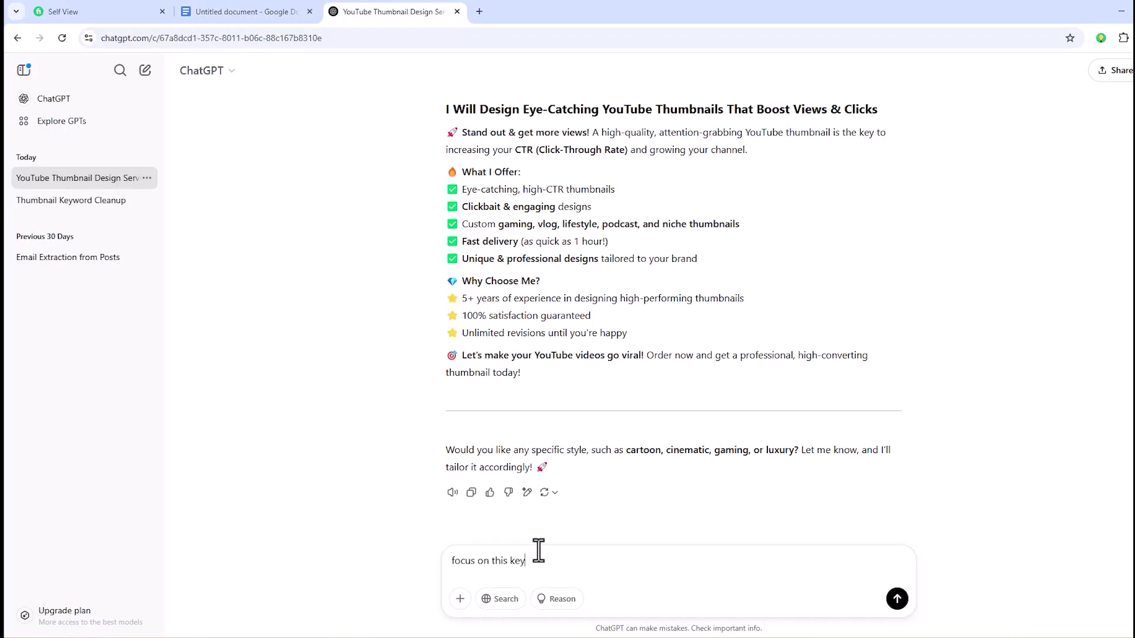
{"action": "type", "text": "word:"}
{"action": "key", "text": "ctrl+v"}
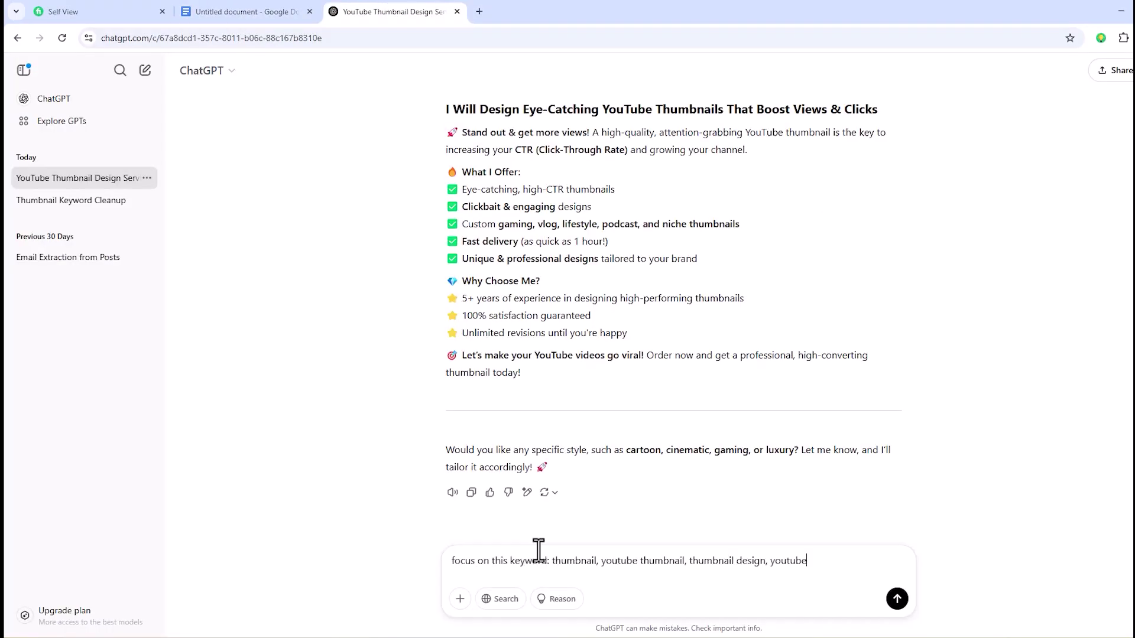
{"action": "key", "text": "Return"}
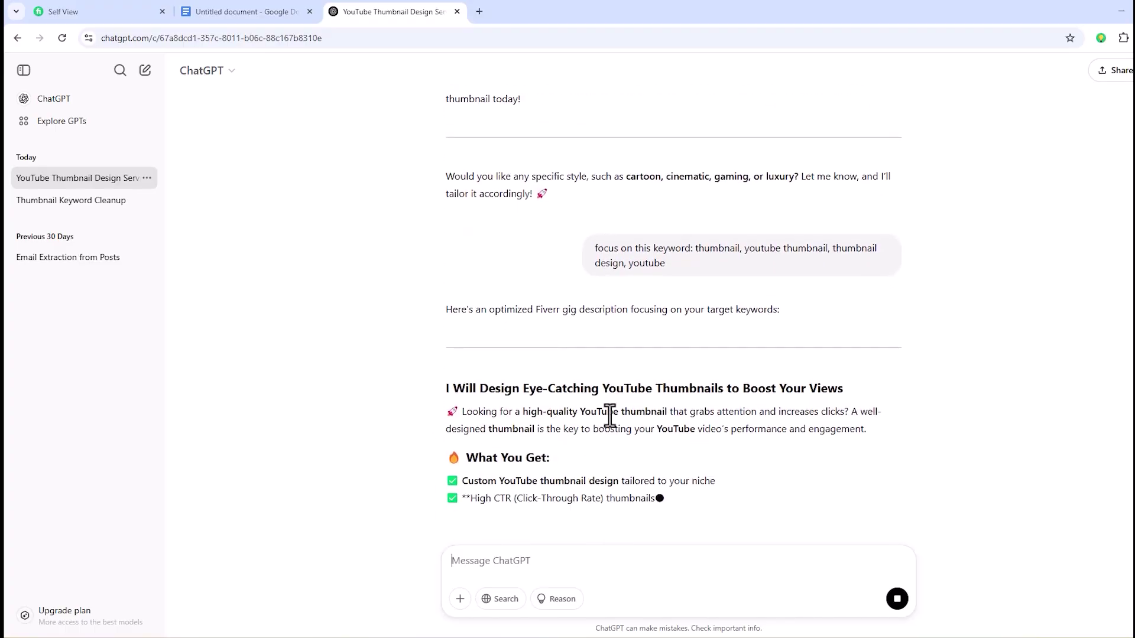
Step: Compare the revised gig description with the earlier one and highlight its title line
{"action": "scroll", "coordinate": [662, 401], "scroll_direction": "up", "scroll_amount": 3}
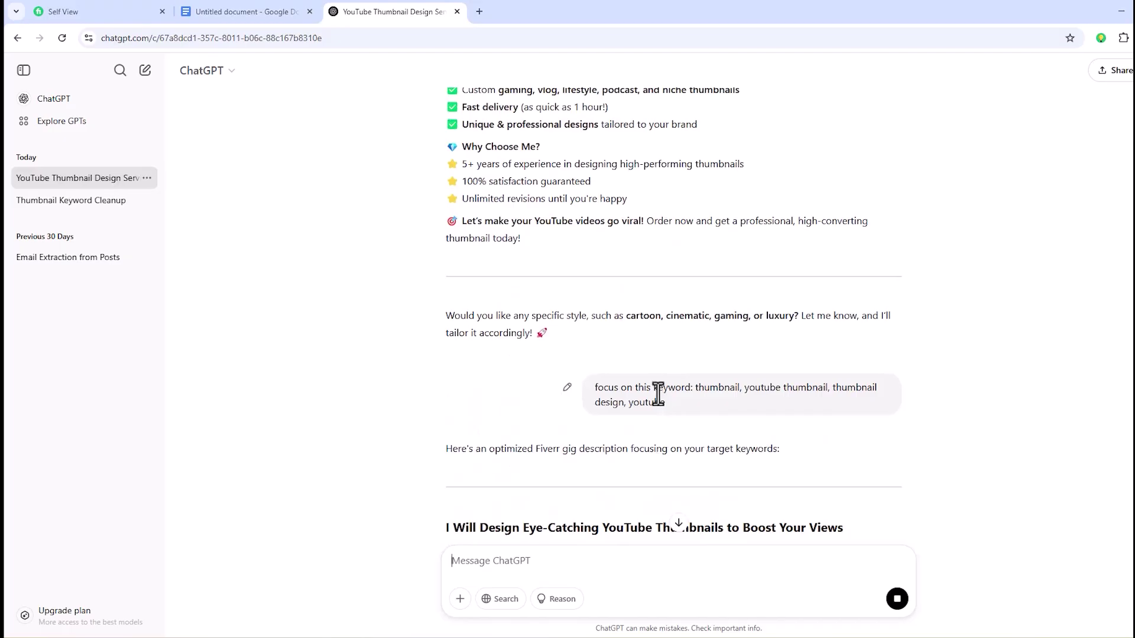
{"action": "scroll", "coordinate": [658, 394], "scroll_direction": "up", "scroll_amount": 1}
{"action": "scroll", "coordinate": [655, 403], "scroll_direction": "down", "scroll_amount": 3}
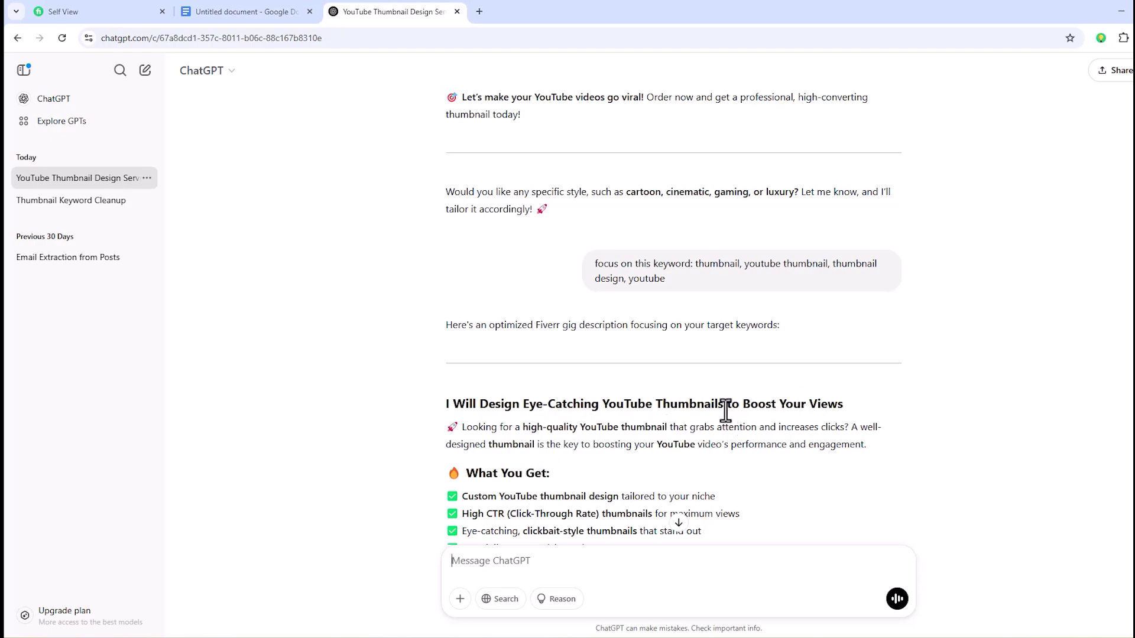
{"action": "double_click", "coordinate": [499, 404]}
{"action": "triple_click", "coordinate": [503, 405]}
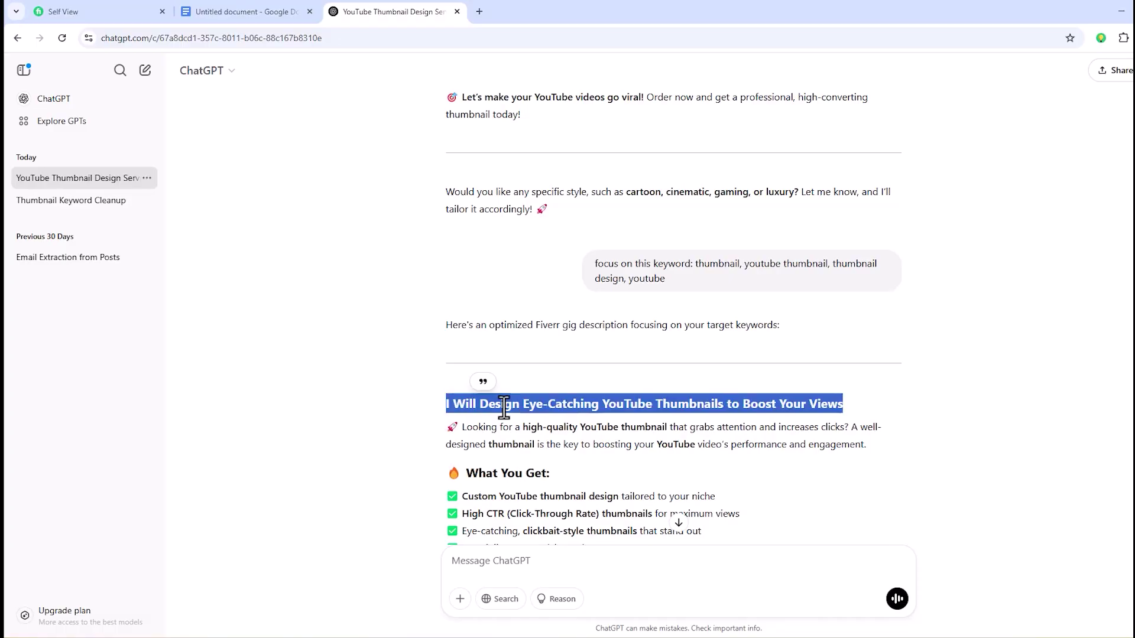
Step: In the Google Docs document, add the title "I Will Design Eye-Catching YouTube Thumbnails That Boost Views & Clicks" beneath the Thumbnail Design heading
{"action": "left_click", "coordinate": [263, 9]}
{"action": "left_click", "coordinate": [129, 9]}
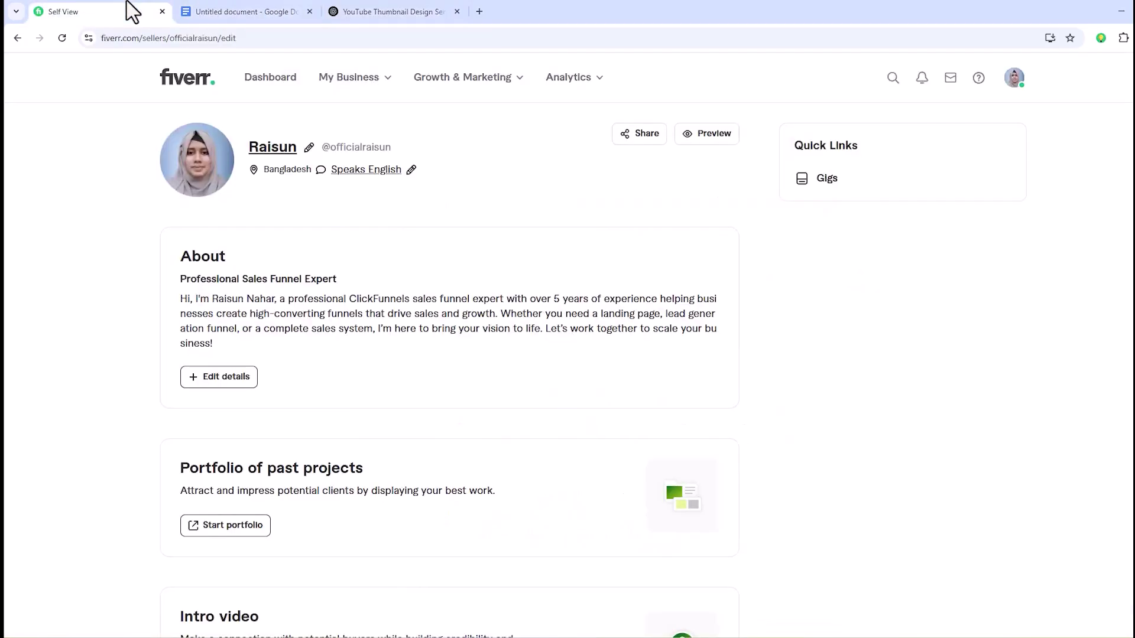
{"action": "left_click", "coordinate": [266, 8]}
{"action": "left_click", "coordinate": [133, 10]}
{"action": "left_click", "coordinate": [251, 11]}
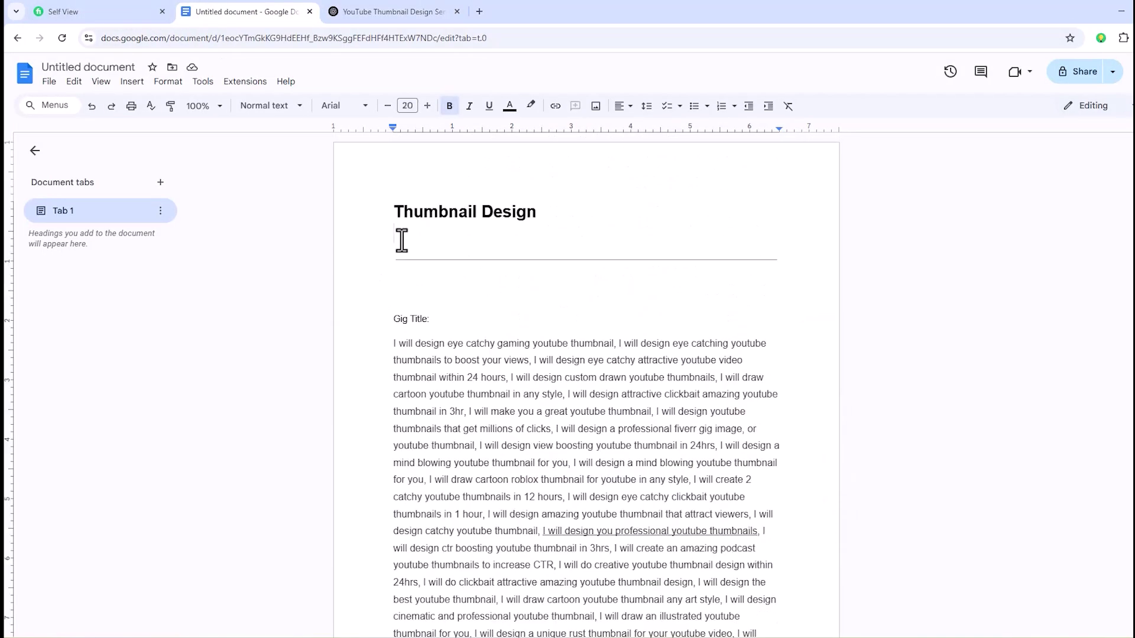
{"action": "key", "text": "Return"}
{"action": "key", "text": "Return"}
{"action": "key", "text": "Return"}
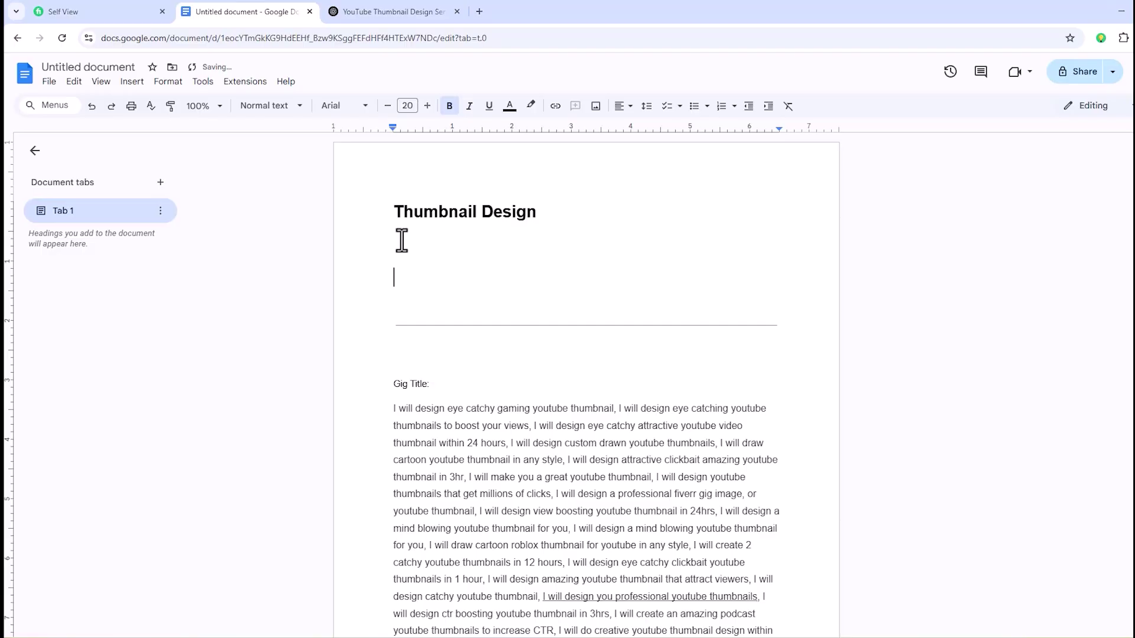
{"action": "type", "text": "I Will Design Eye-Catching YouTube Thumbnails That Boost Views & Clicks"}
Step: Write a second title, "I will Create Eye Catching youtube thumbnail design in 1h", beneath the first title
{"action": "key", "text": "Return"}
{"action": "key", "text": "Return"}
{"action": "key", "text": "Return"}
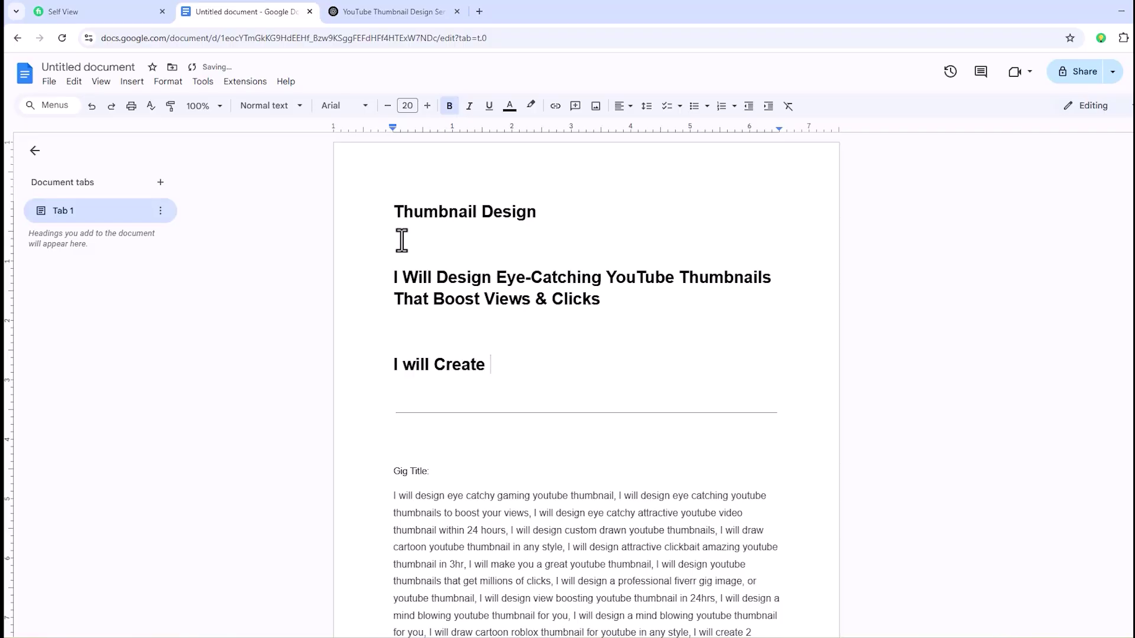
{"action": "type", "text": "I will Create Eyechat"}
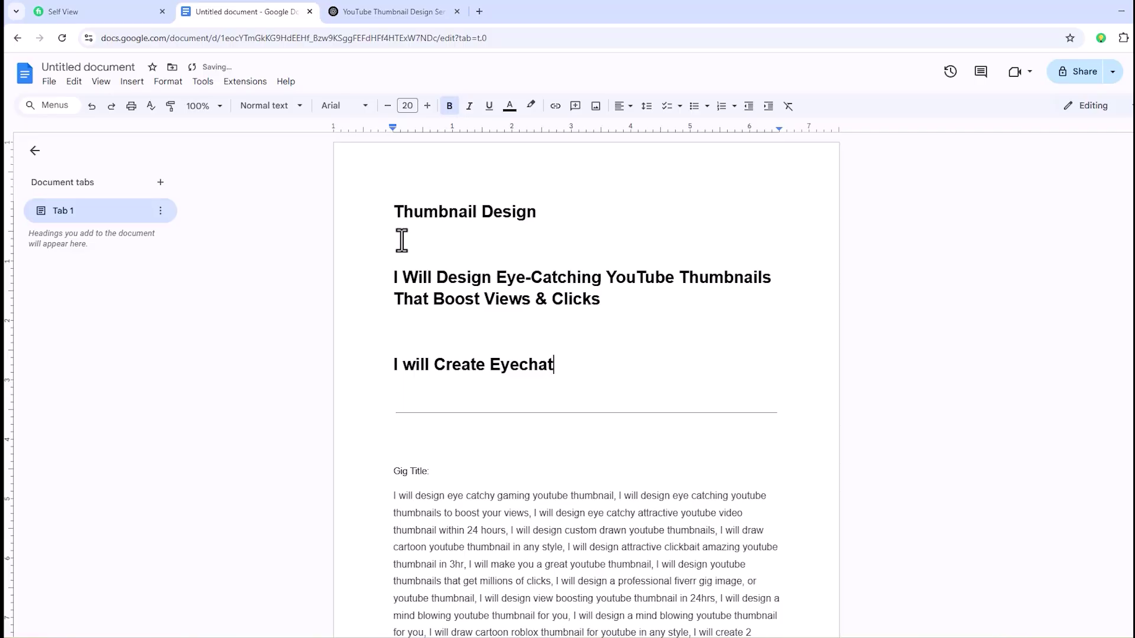
{"action": "key", "text": "BackSpace"}
{"action": "key", "text": "BackSpace"}
{"action": "key", "text": "BackSpace"}
{"action": "key", "text": "BackSpace"}
{"action": "type", "text": "catching youtube thum"}
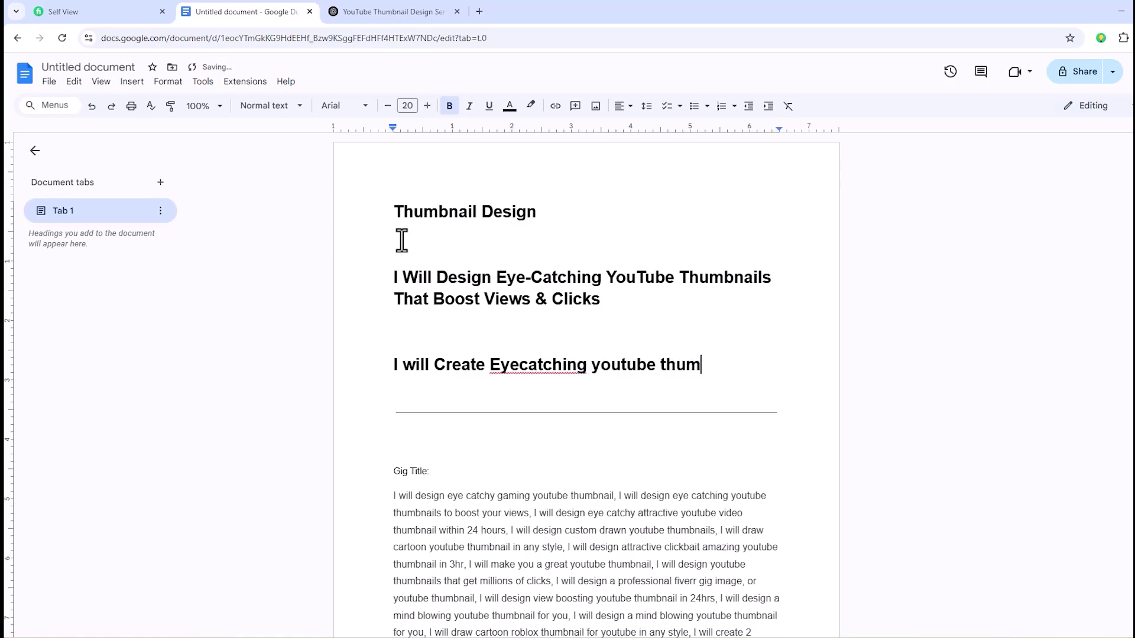
{"action": "type", "text": "bnail design in"}
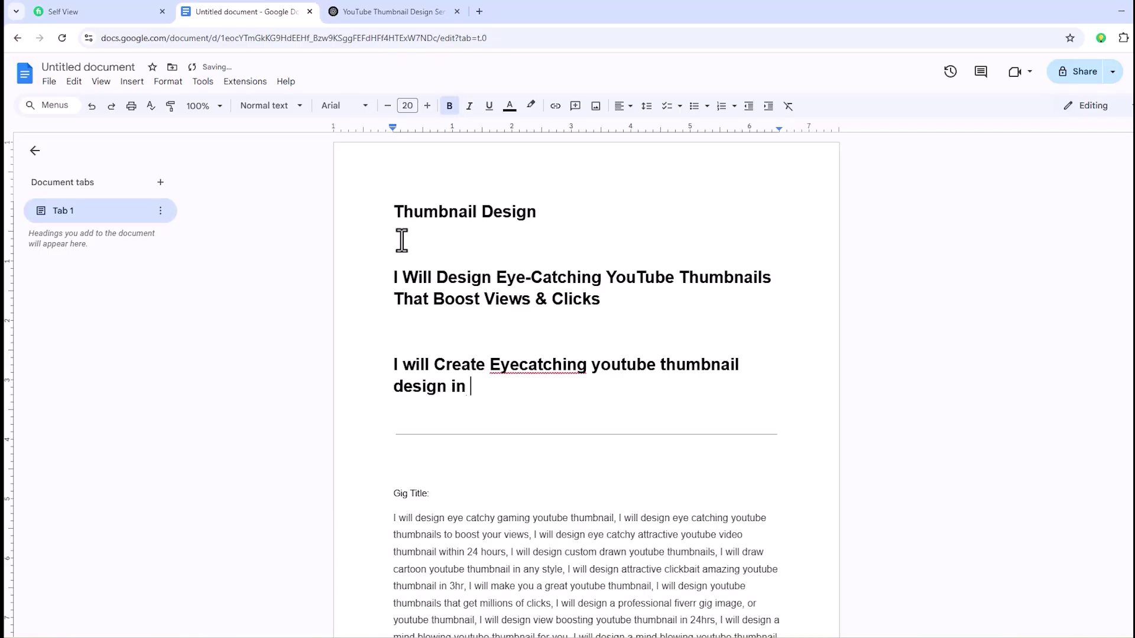
{"action": "type", "text": " 1hg"}
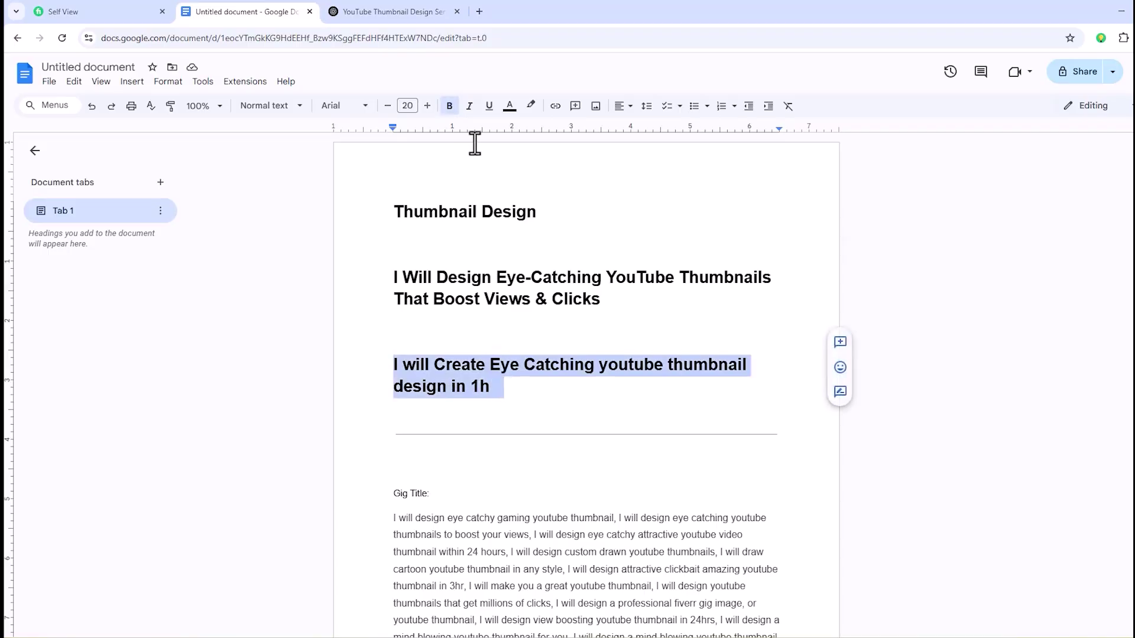
Step: Highlight the second gig title in yellow
{"action": "left_click", "coordinate": [531, 106]}
{"action": "left_click", "coordinate": [575, 161]}
{"action": "left_click", "coordinate": [569, 299]}
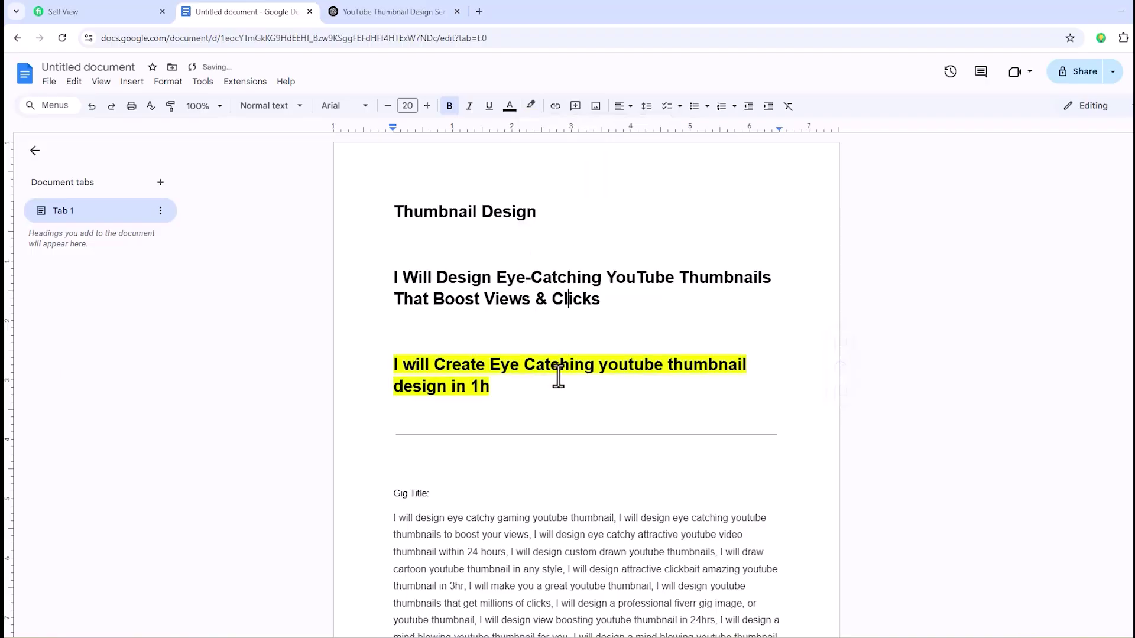
Step: Try placing a copy of the second gig title above the Fiverr keyword list
{"action": "scroll", "coordinate": [559, 395], "scroll_direction": "down", "scroll_amount": 2}
{"action": "scroll", "coordinate": [556, 396], "scroll_direction": "up", "scroll_amount": 2}
{"action": "left_click_drag", "start_coordinate": [396, 364], "coordinate": [494, 388]}
{"action": "scroll", "coordinate": [497, 388], "scroll_direction": "down", "scroll_amount": 15}
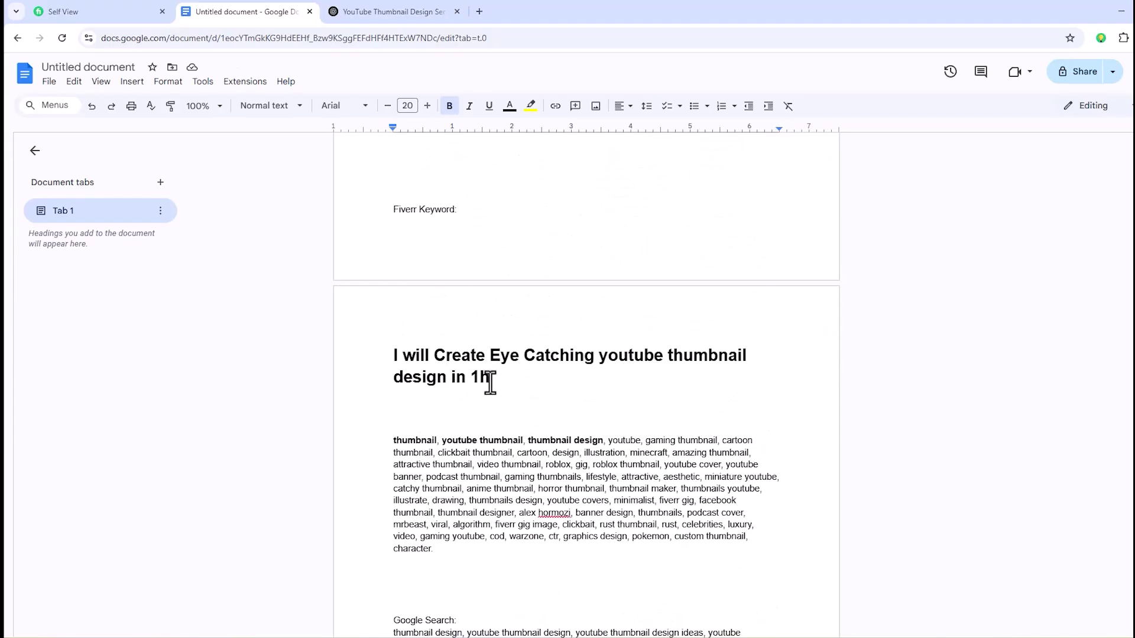
{"action": "triple_click", "coordinate": [484, 351]}
{"action": "key", "text": "BackSpace"}
{"action": "key", "text": "BackSpace"}
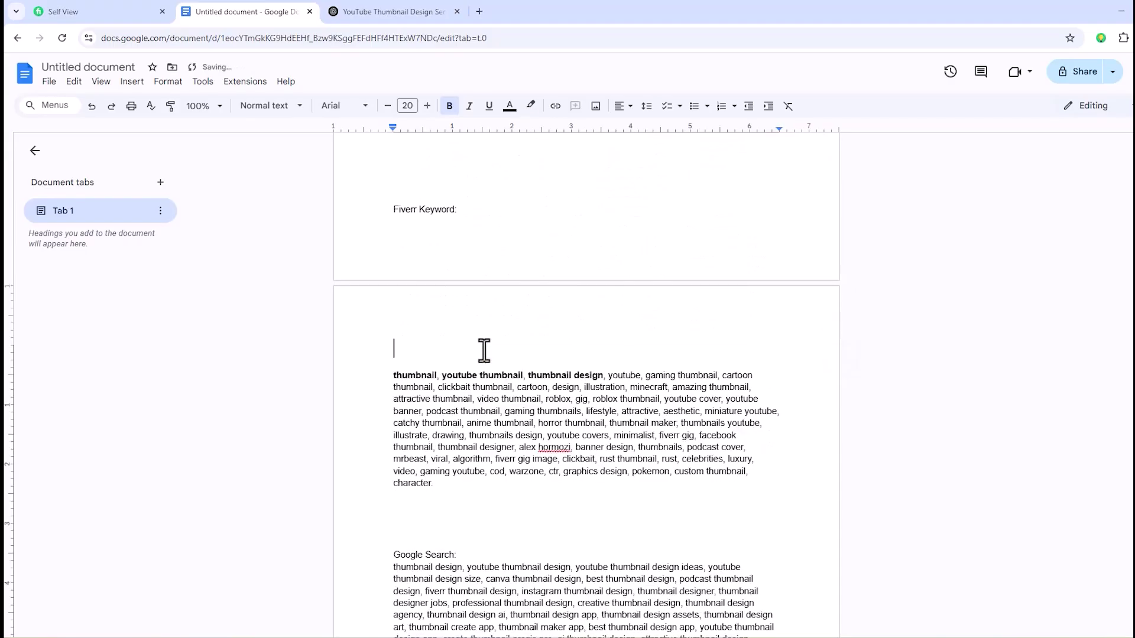
{"action": "scroll", "coordinate": [491, 355], "scroll_direction": "up", "scroll_amount": 15}
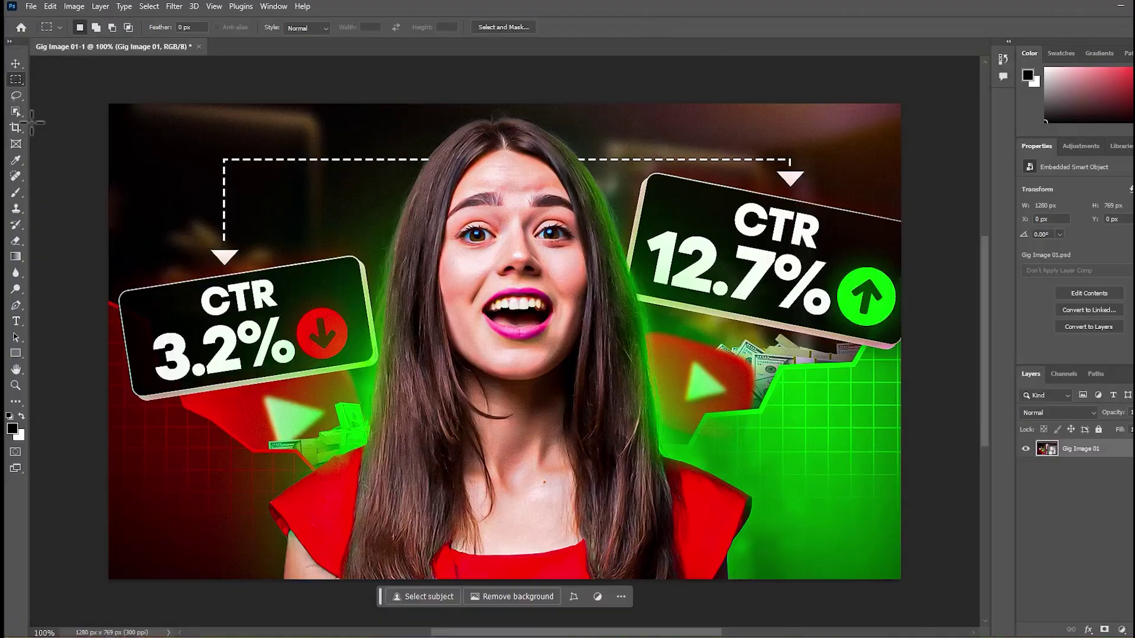
Step: In Photoshop, open the Thumbnail Gigi Photoshop file as a smart object and move it into the Gig Image 01-1 document
{"action": "left_click", "coordinate": [27, 6]}
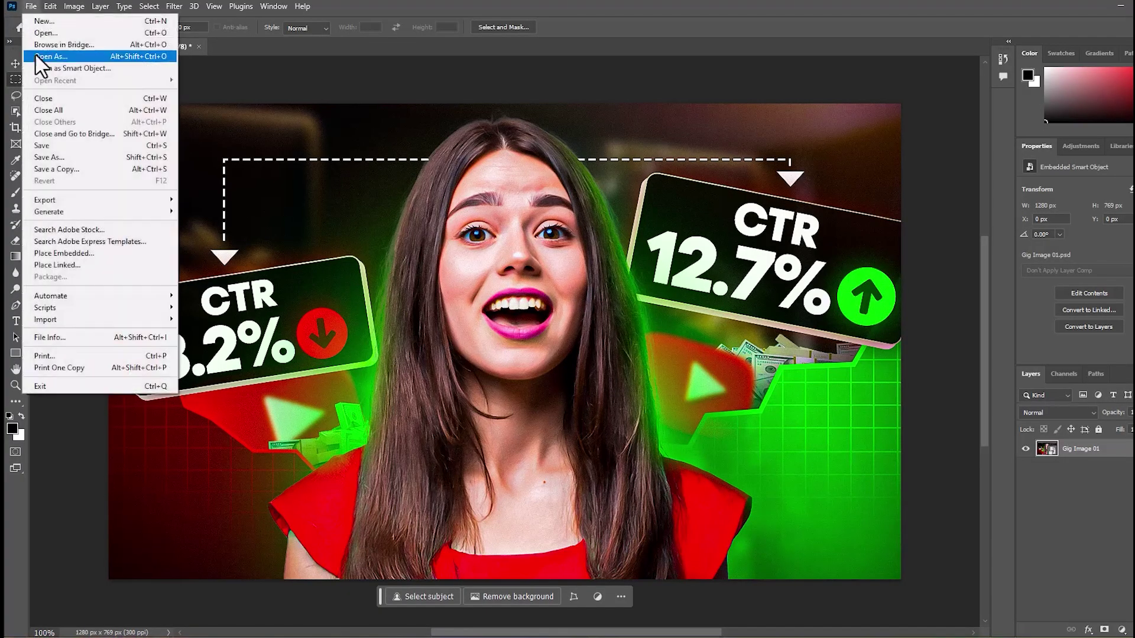
{"action": "left_click", "coordinate": [73, 69]}
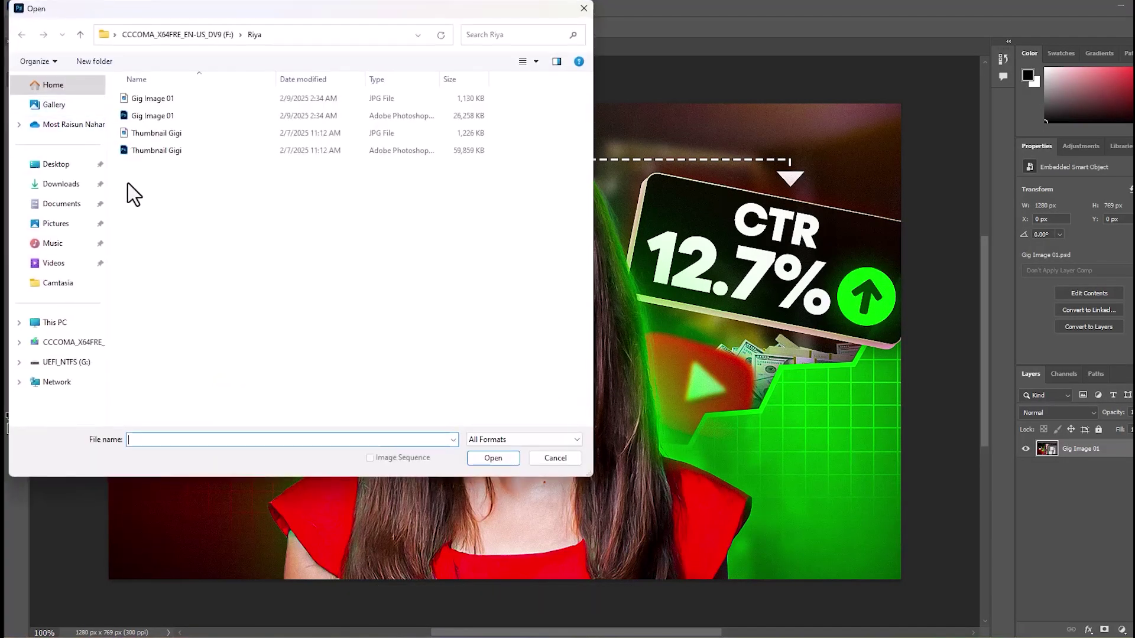
{"action": "left_click", "coordinate": [155, 152]}
{"action": "double_click", "coordinate": [154, 152]}
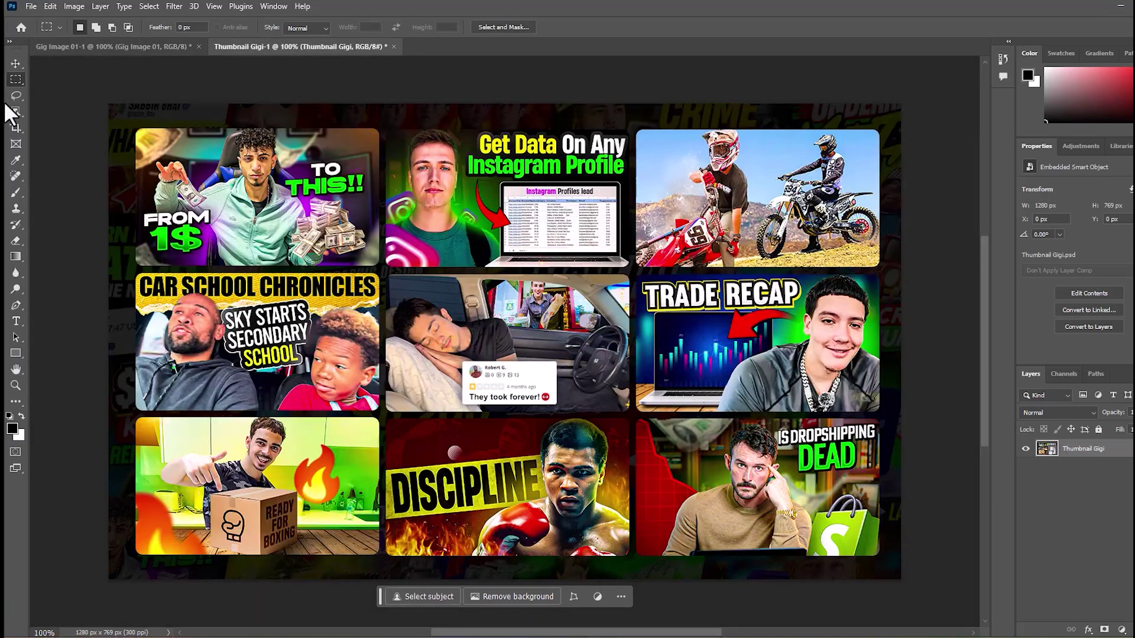
{"action": "left_click", "coordinate": [15, 64]}
{"action": "left_click_drag", "start_coordinate": [265, 201], "coordinate": [547, 374]}
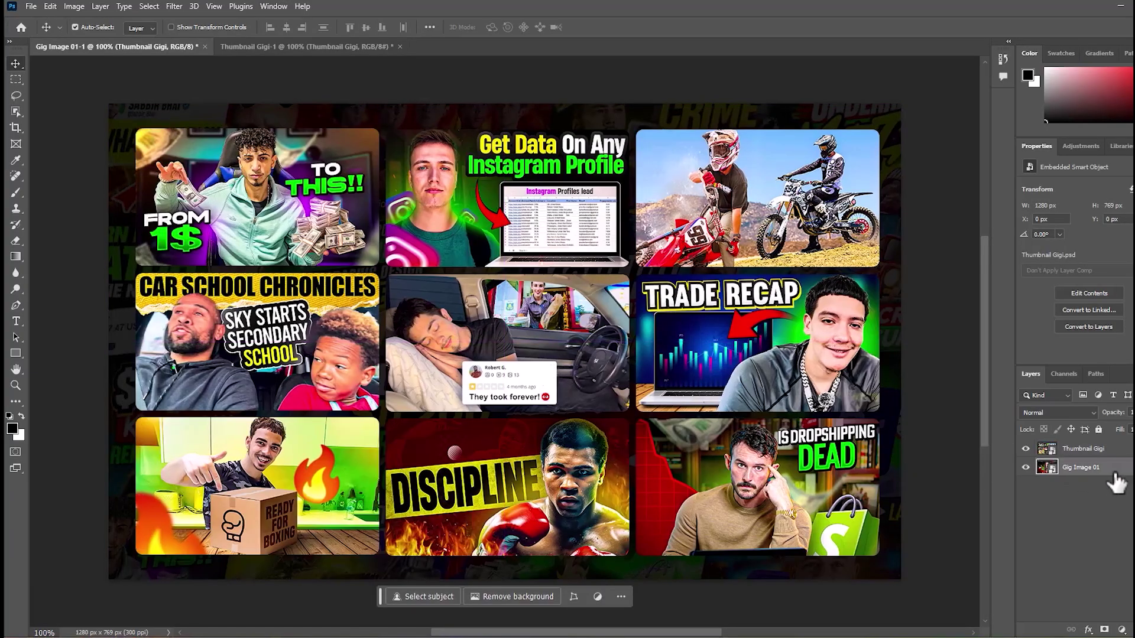
Step: Move the Gig Image 01 layer above the Thumbnail Gigi layer and group both layers
{"action": "left_click_drag", "start_coordinate": [1117, 476], "coordinate": [1117, 448]}
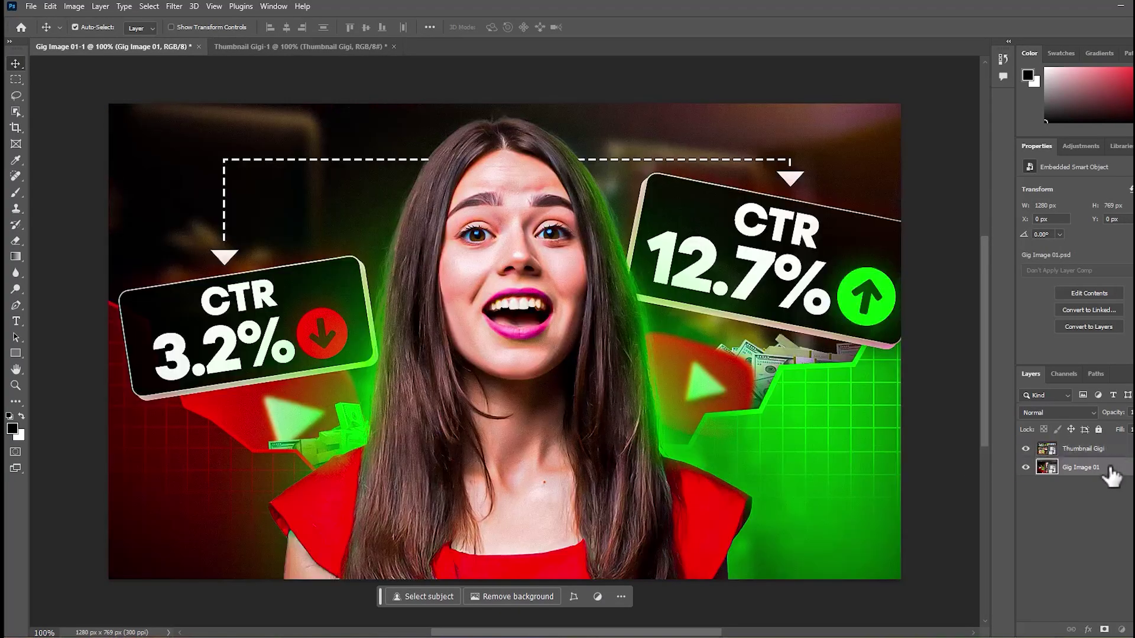
{"action": "left_click", "coordinate": [1118, 470], "text": "shift"}
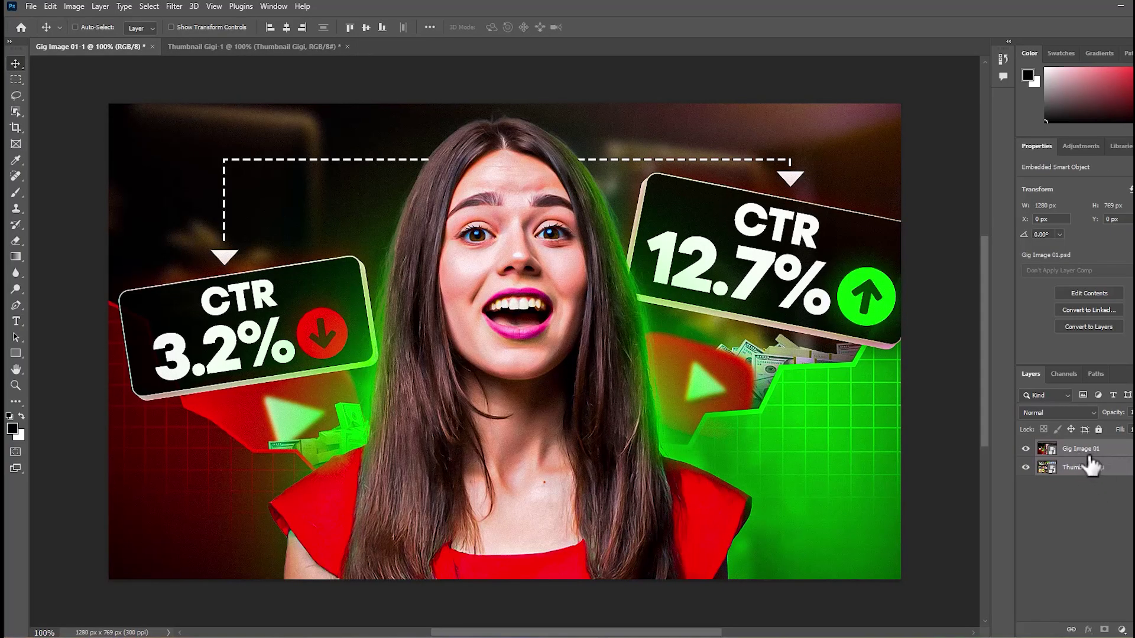
{"action": "key", "text": "ctrl+g"}
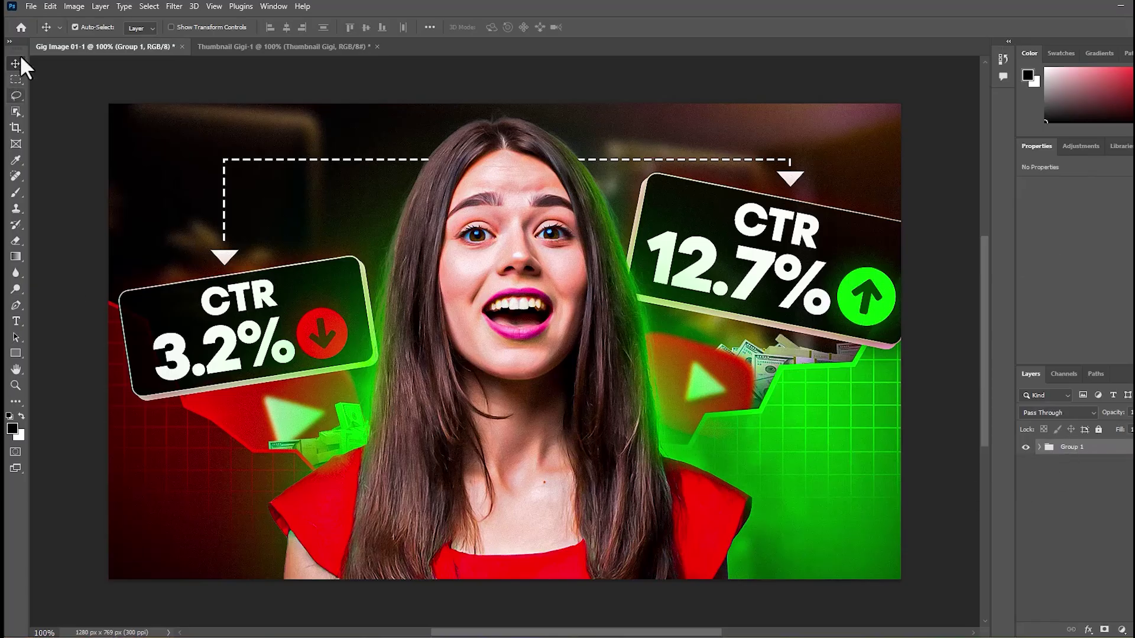
Step: Open the gig image's file information and set the document title to the highlighted Google Docs gig title, "I will Create Eye Catching youtube thumbnail design in 1h"
{"action": "left_click", "coordinate": [31, 9]}
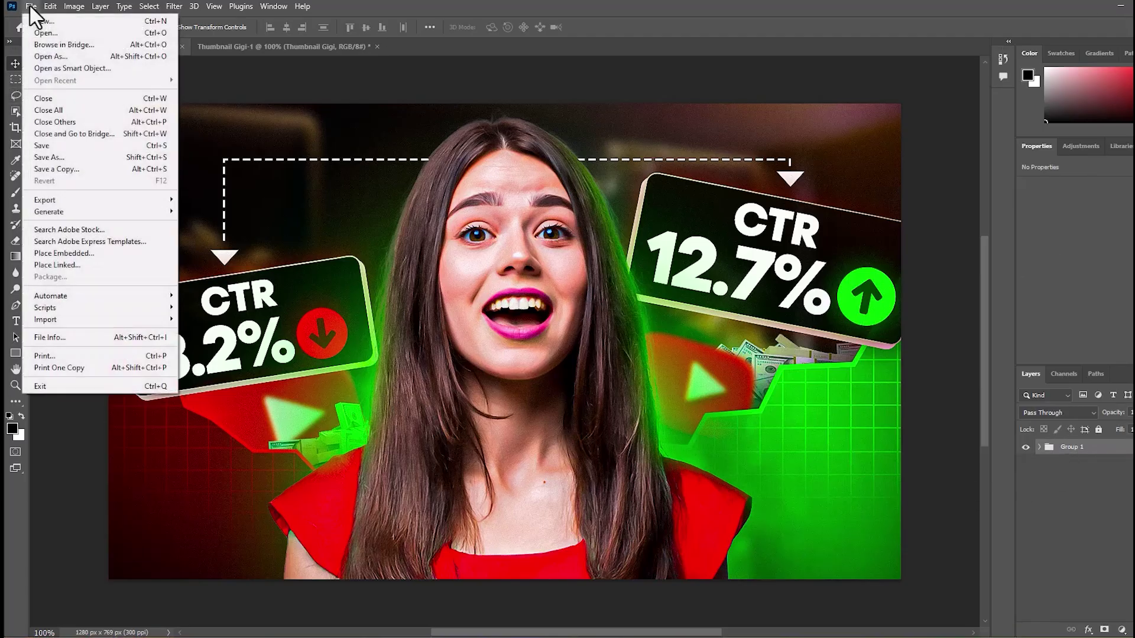
{"action": "left_click", "coordinate": [94, 340]}
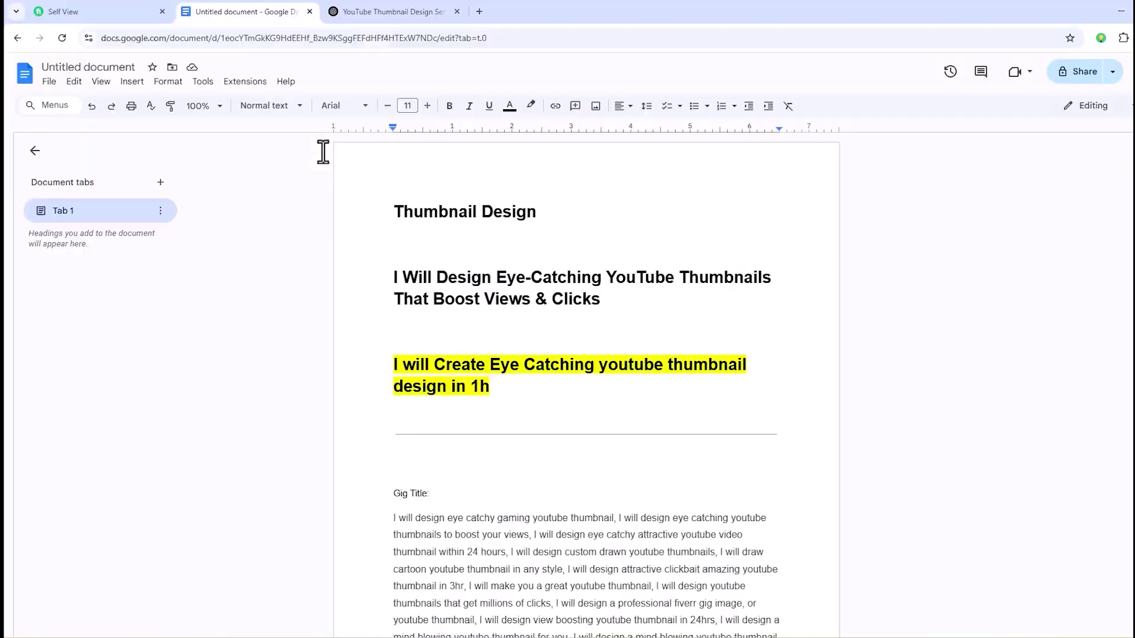
{"action": "left_click_drag", "start_coordinate": [388, 371], "coordinate": [505, 393]}
{"action": "key", "text": "ctrl+c"}
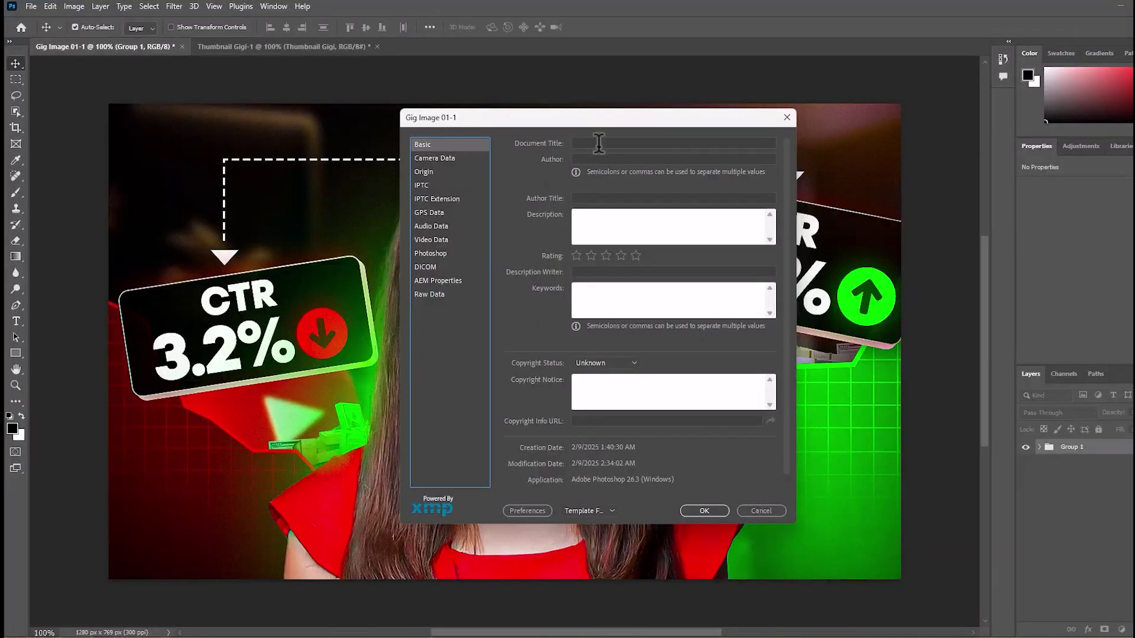
{"action": "left_click", "coordinate": [599, 143]}
{"action": "key", "text": "ctrl+v"}
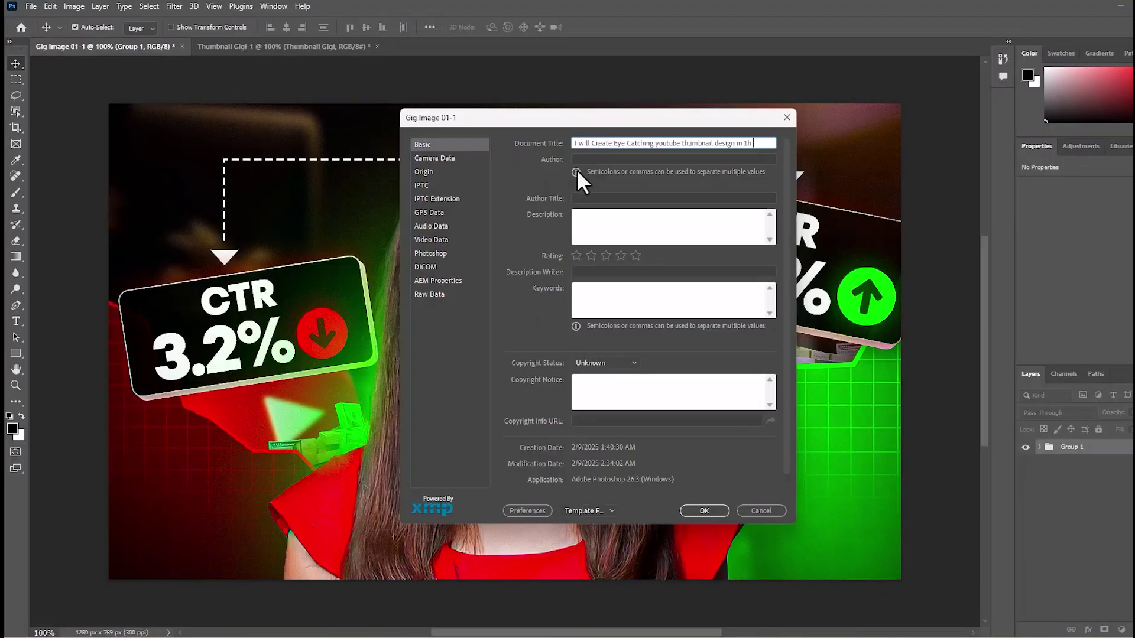
Step: Fill in both the author and author title with "I will Create Eye Catching youtube thumbnail design in 1h"
{"action": "left_click", "coordinate": [608, 159]}
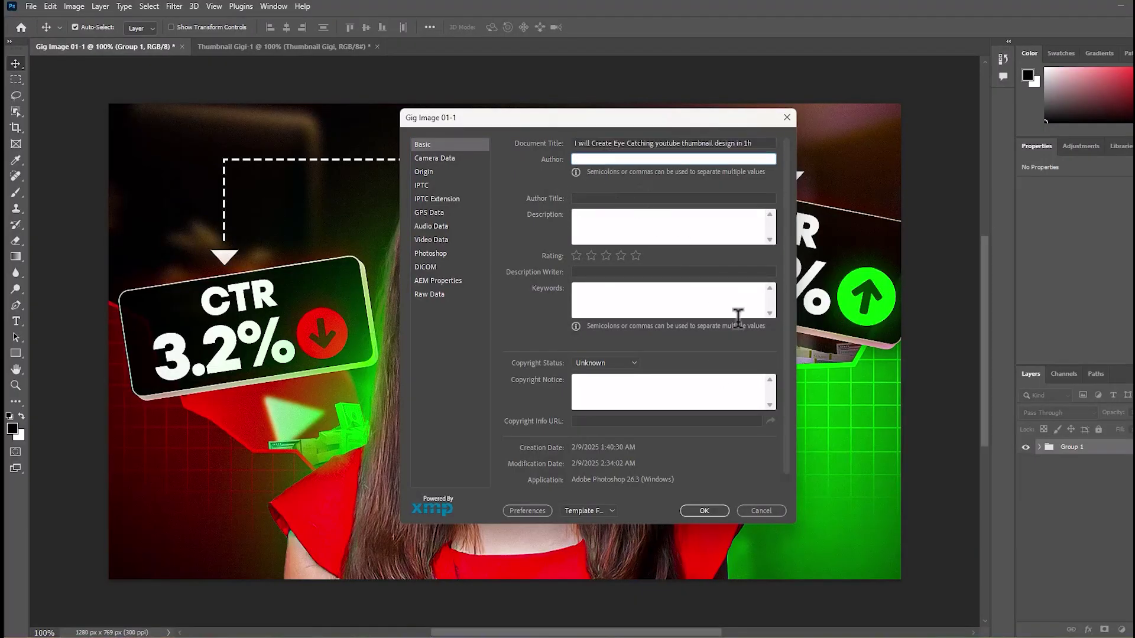
{"action": "key", "text": "alt+Tab"}
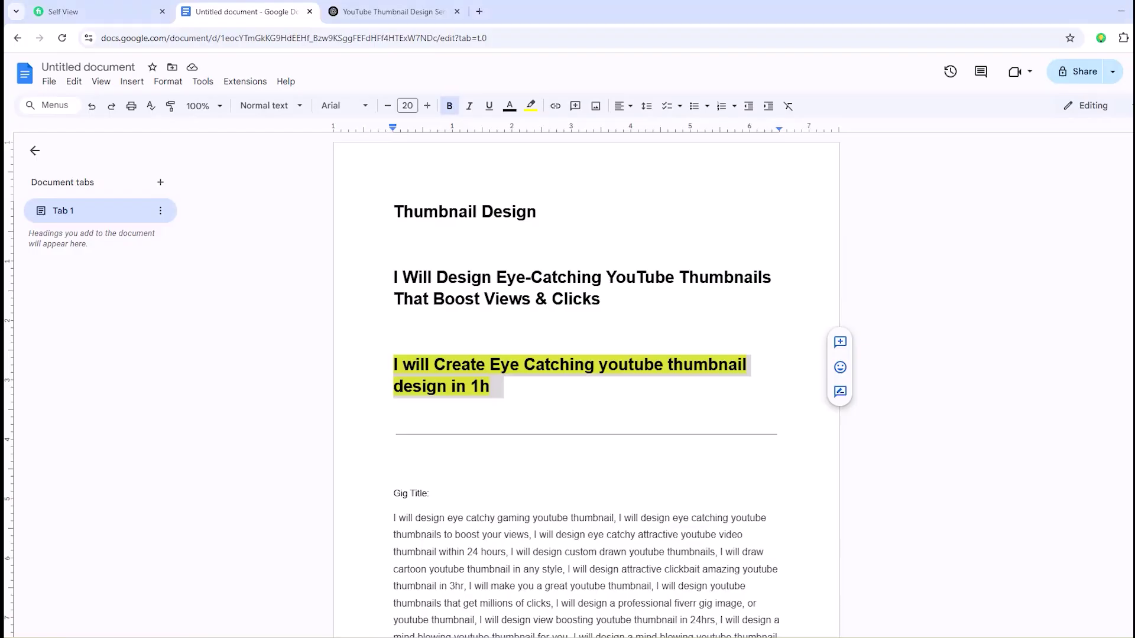
{"action": "scroll", "coordinate": [428, 388], "scroll_direction": "down", "scroll_amount": 4}
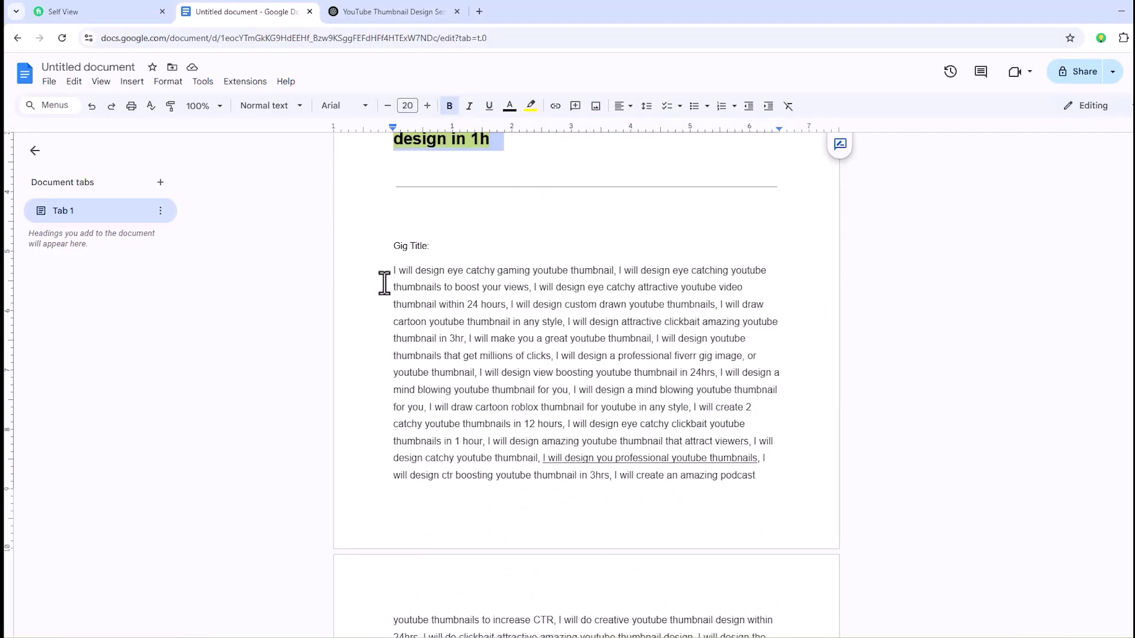
{"action": "scroll", "coordinate": [431, 293], "scroll_direction": "up", "scroll_amount": 4}
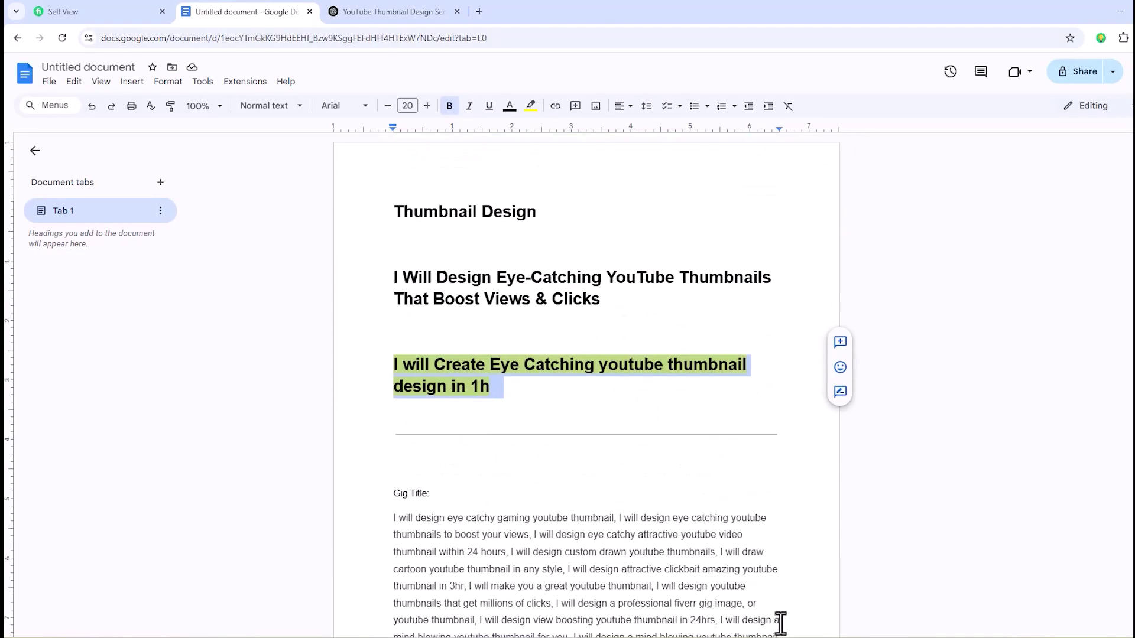
{"action": "key", "text": "alt+Tab"}
{"action": "key", "text": "ctrl+v"}
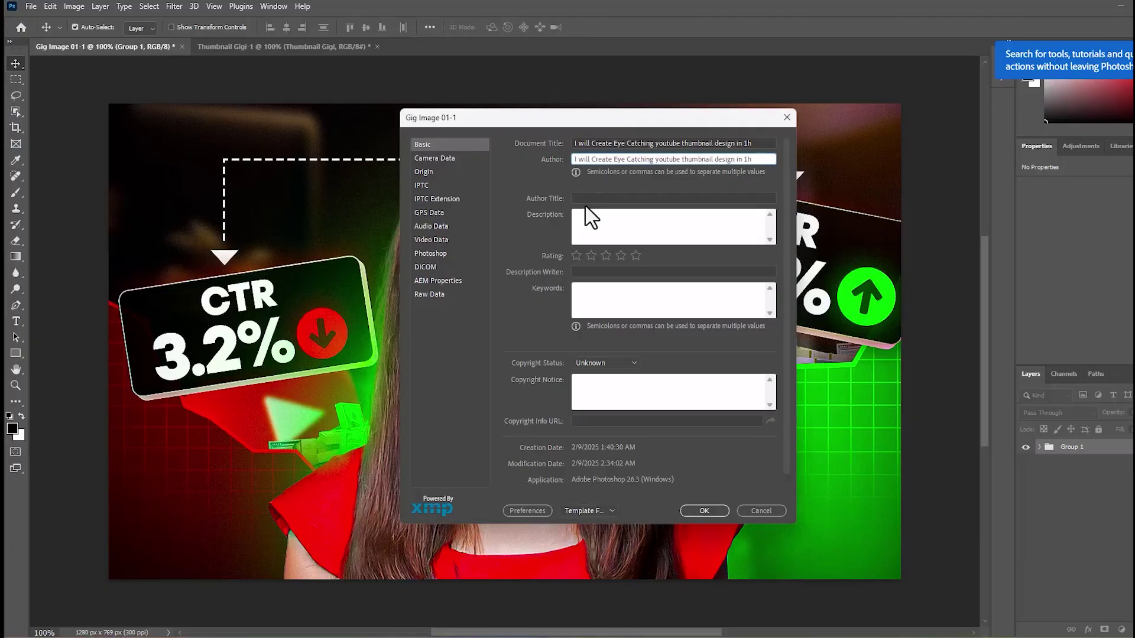
{"action": "left_click", "coordinate": [590, 198]}
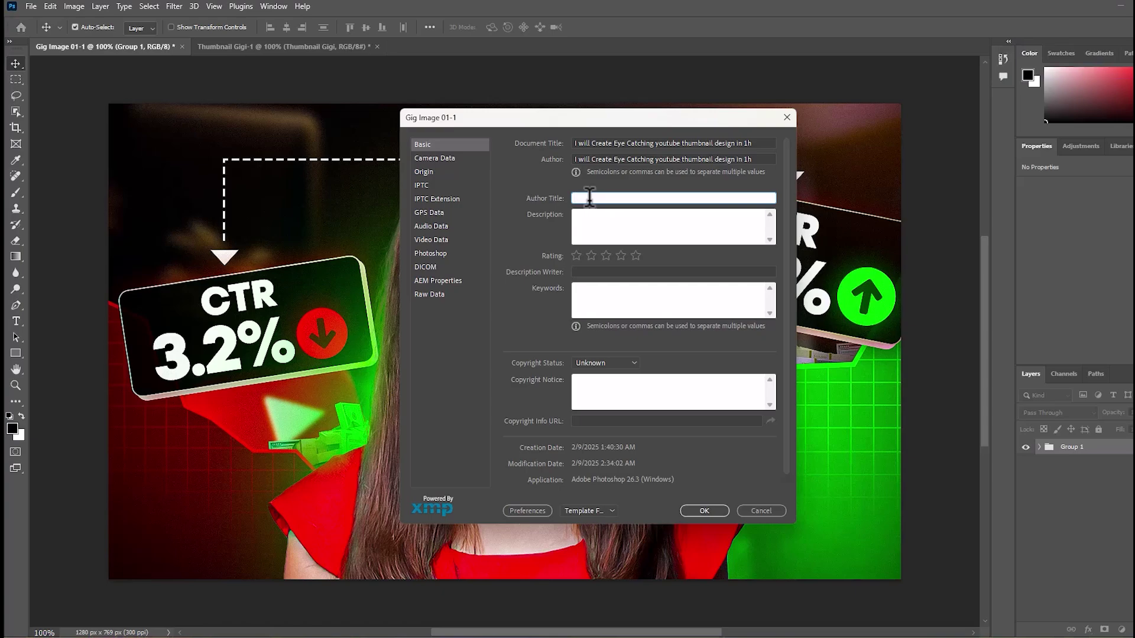
{"action": "key", "text": "ctrl+v"}
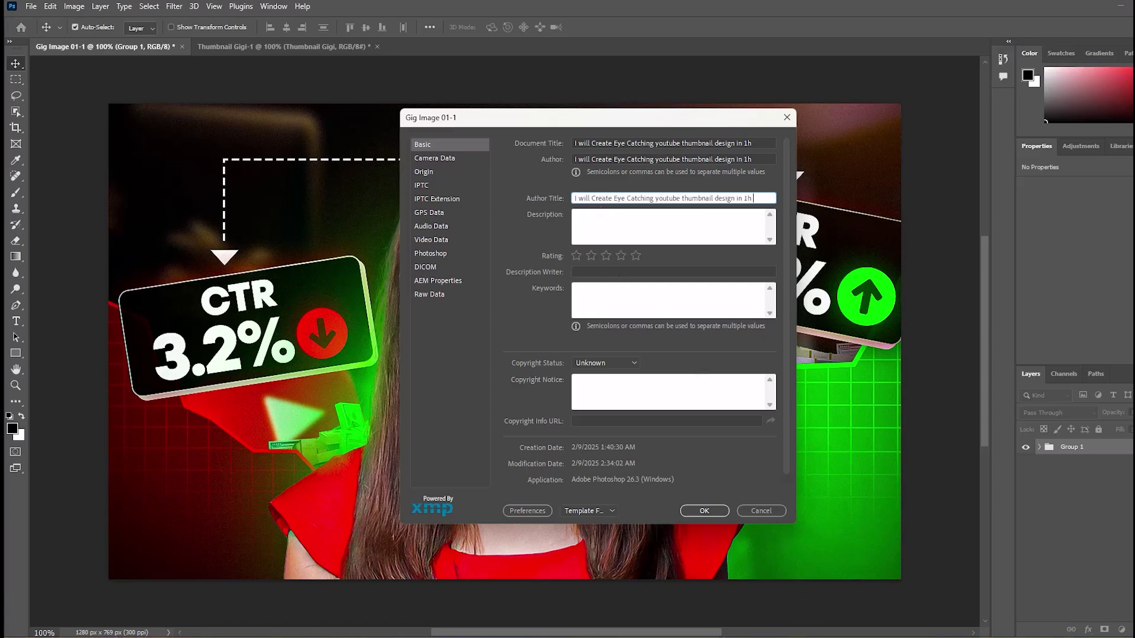
Step: Copy the whole Gig Title list from the Google document into the image's description
{"action": "key", "text": "alt+Tab"}
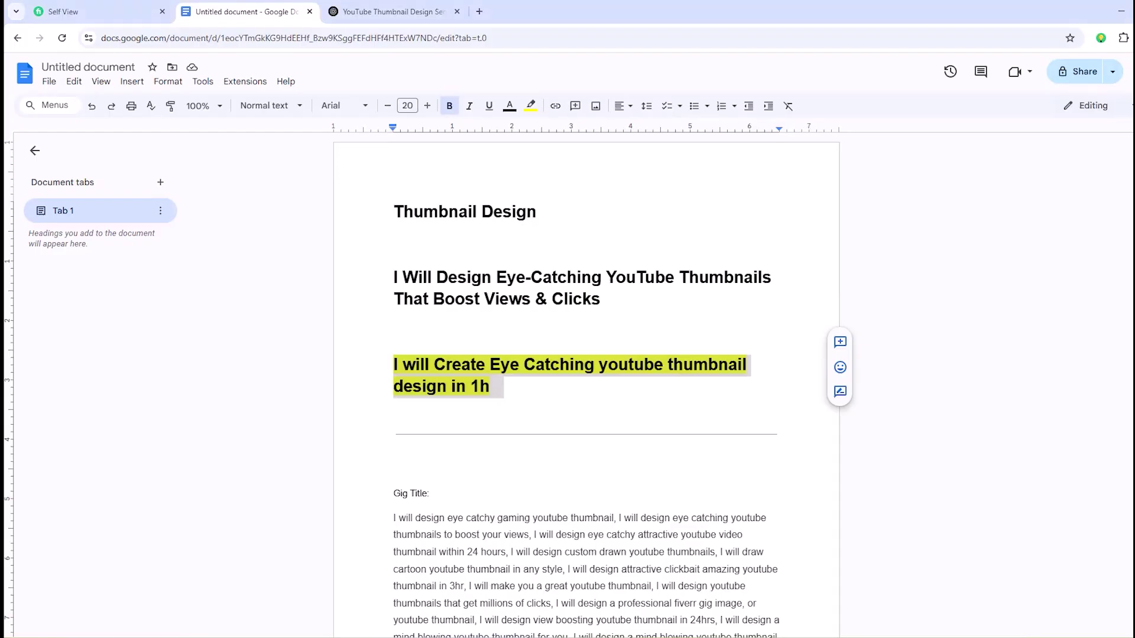
{"action": "key", "text": "alt+Tab"}
{"action": "left_click", "coordinate": [584, 221]}
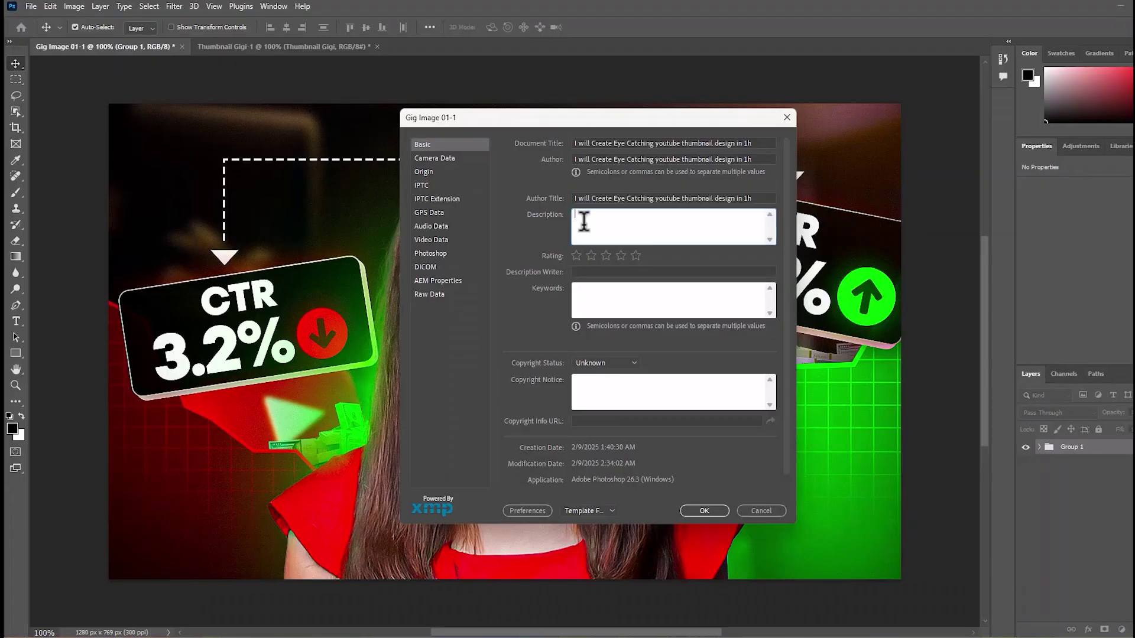
{"action": "key", "text": "alt+Tab"}
{"action": "scroll", "coordinate": [355, 387], "scroll_direction": "down", "scroll_amount": 4}
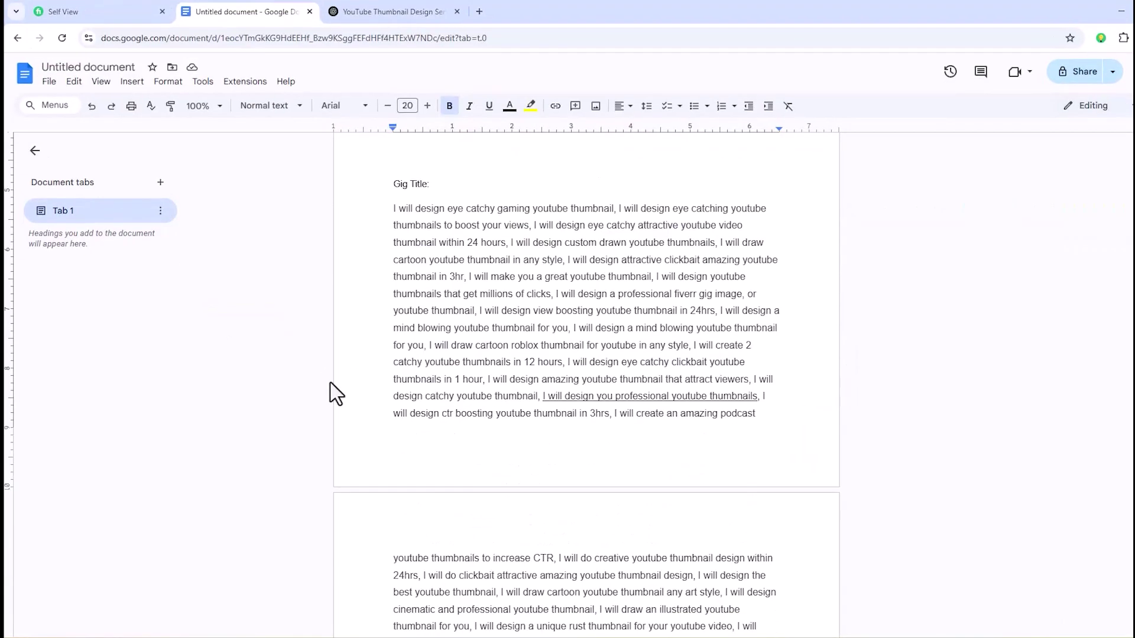
{"action": "left_click_drag", "start_coordinate": [384, 208], "coordinate": [617, 258]}
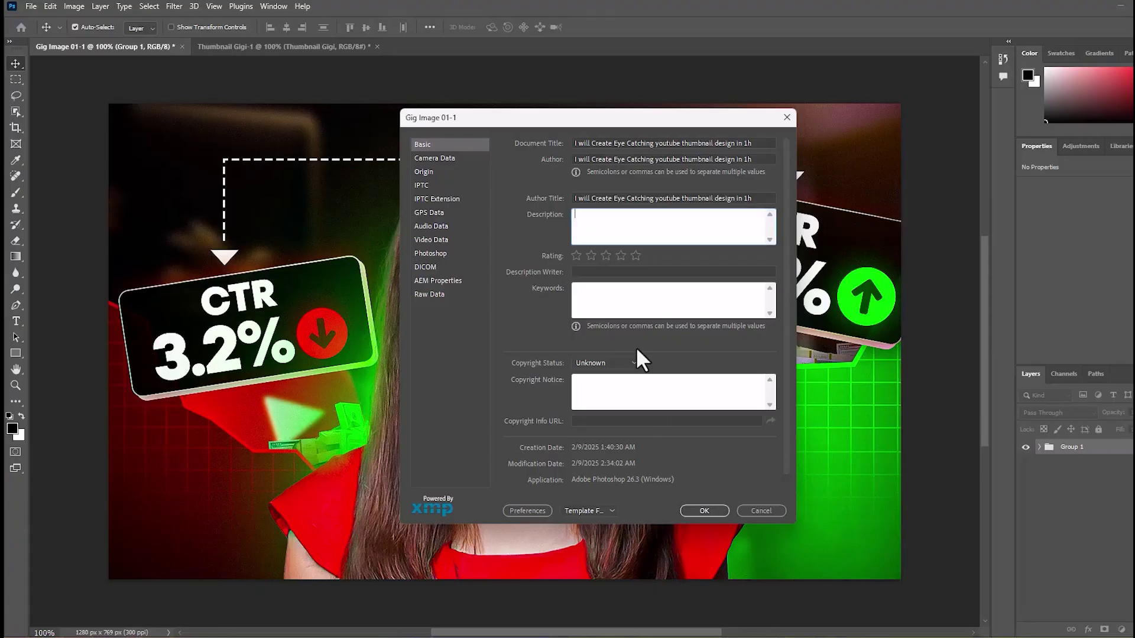
{"action": "key", "text": "ctrl+v"}
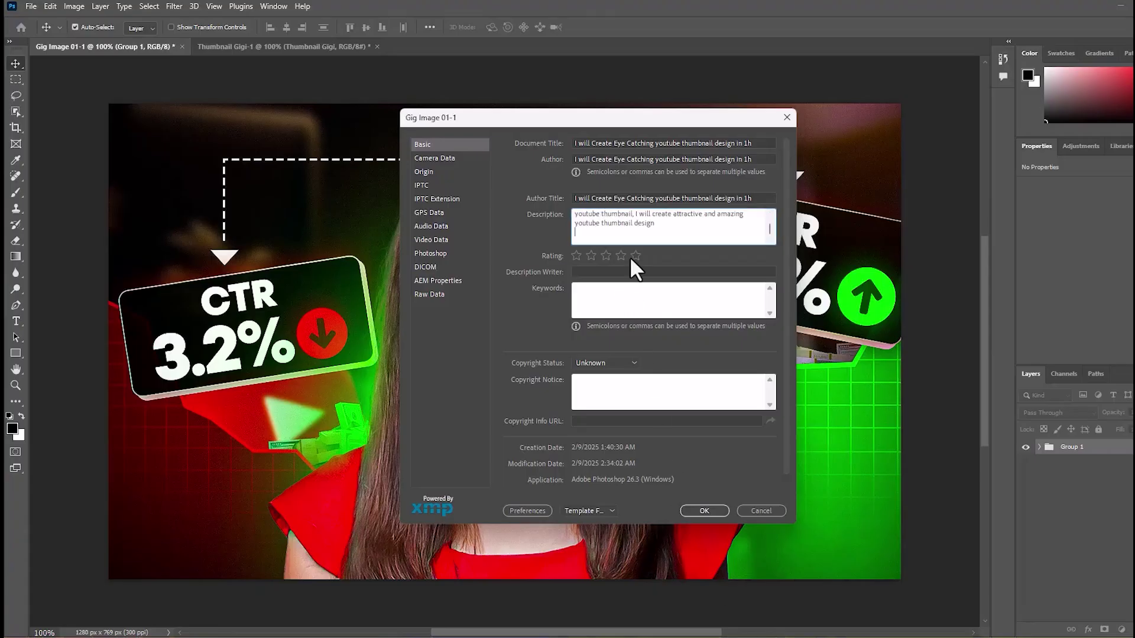
Step: Rate the image five stars and paste the same gig title list as the description writer
{"action": "left_click", "coordinate": [635, 255]}
{"action": "left_click", "coordinate": [621, 271]}
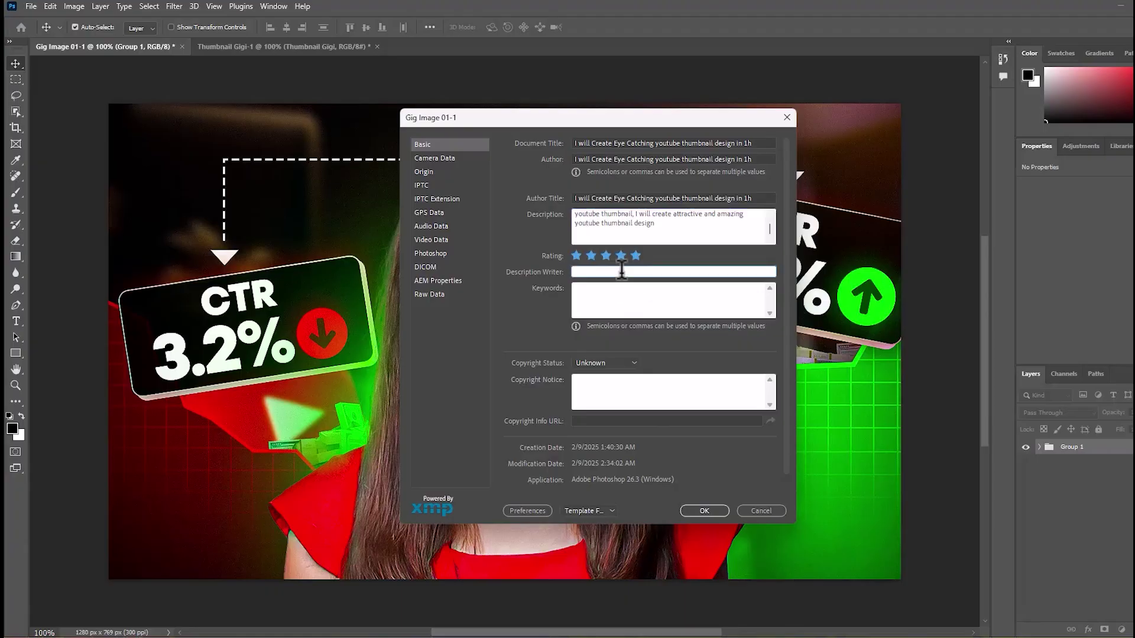
{"action": "type", "text": "youtube thumbnail, I will create attractive and amazing youtube thumbnail design"}
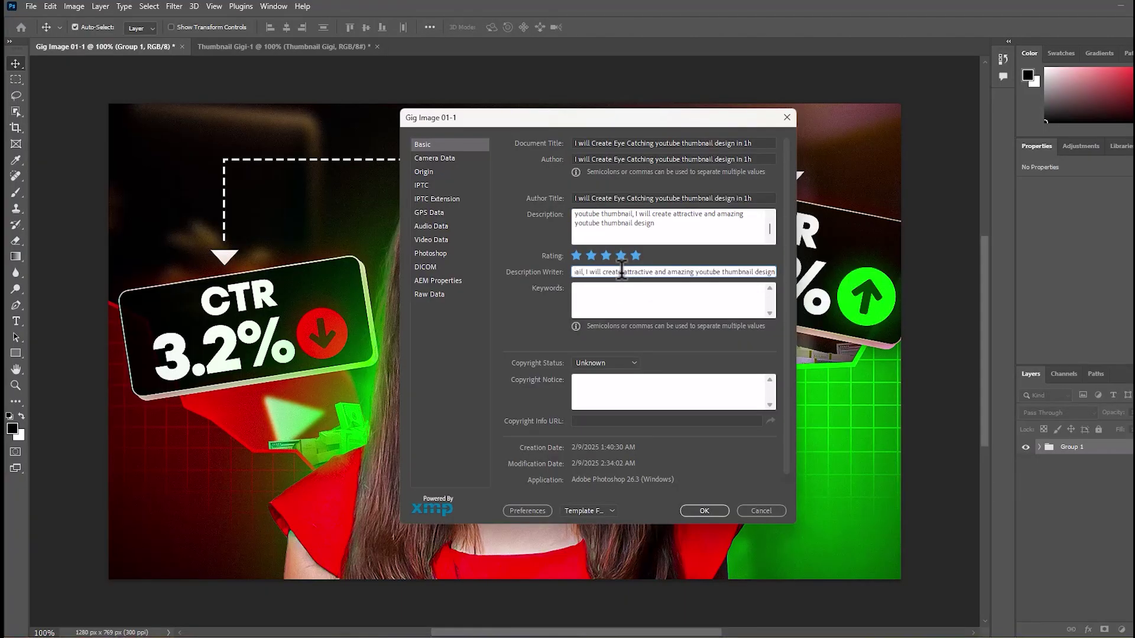
Step: Copy the Fiverr keyword list, from "thumbnail" to "character", from the Google document into the image's keywords
{"action": "left_click", "coordinate": [638, 309]}
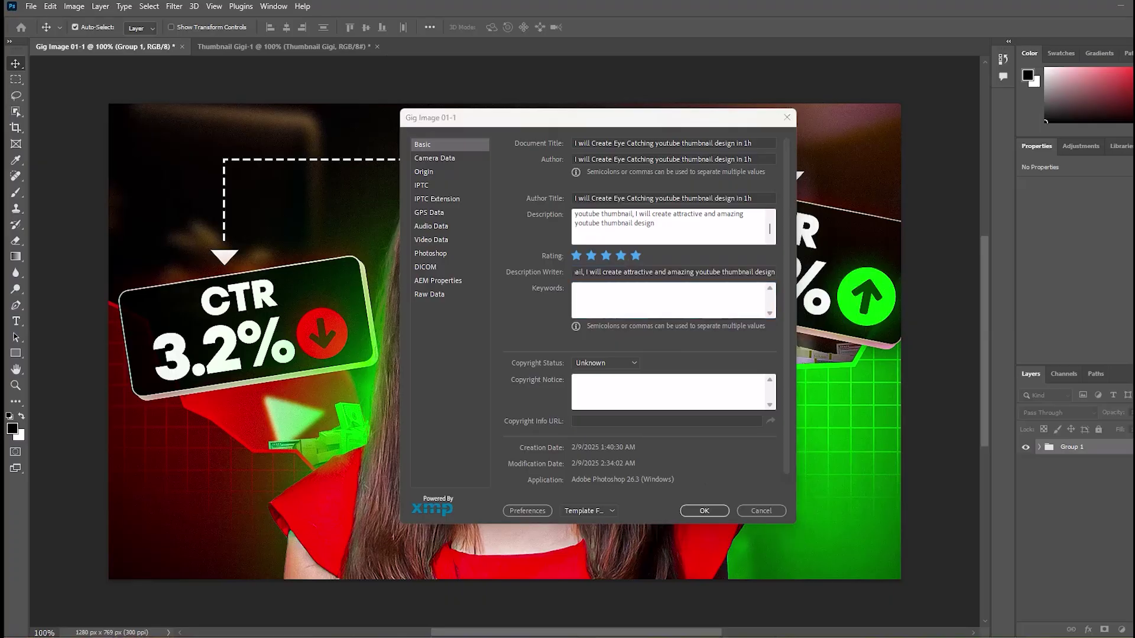
{"action": "key", "text": "alt+Tab"}
{"action": "scroll", "coordinate": [371, 387], "scroll_direction": "down", "scroll_amount": 5}
{"action": "left_click_drag", "start_coordinate": [367, 246], "coordinate": [438, 354]}
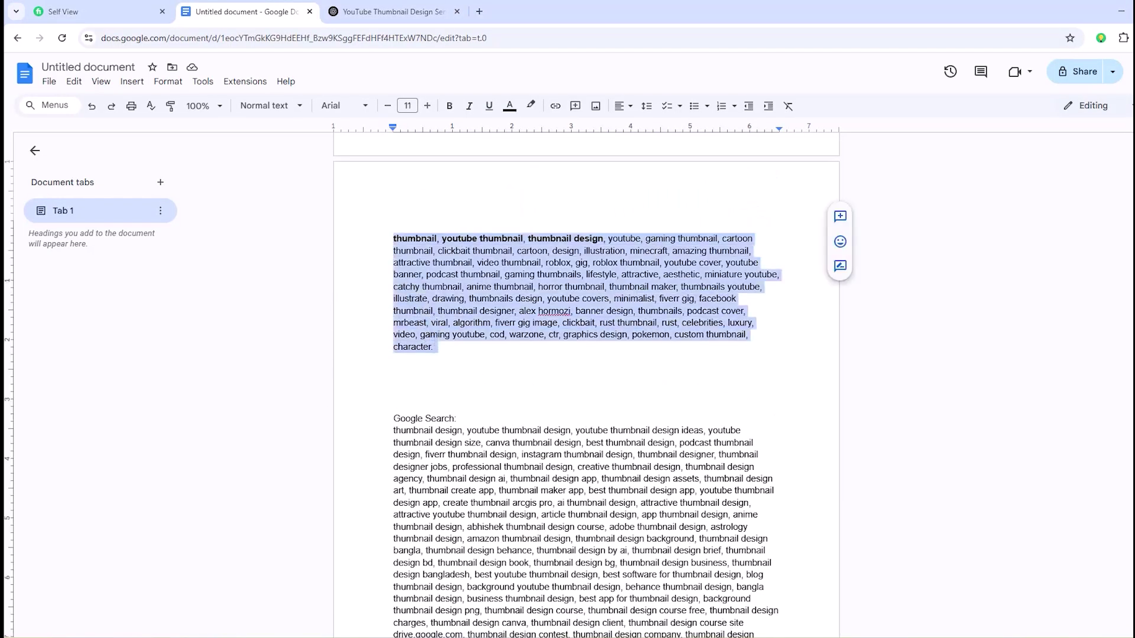
{"action": "key", "text": "ctrl+c"}
{"action": "key", "text": "alt+Tab"}
{"action": "key", "text": "ctrl+v"}
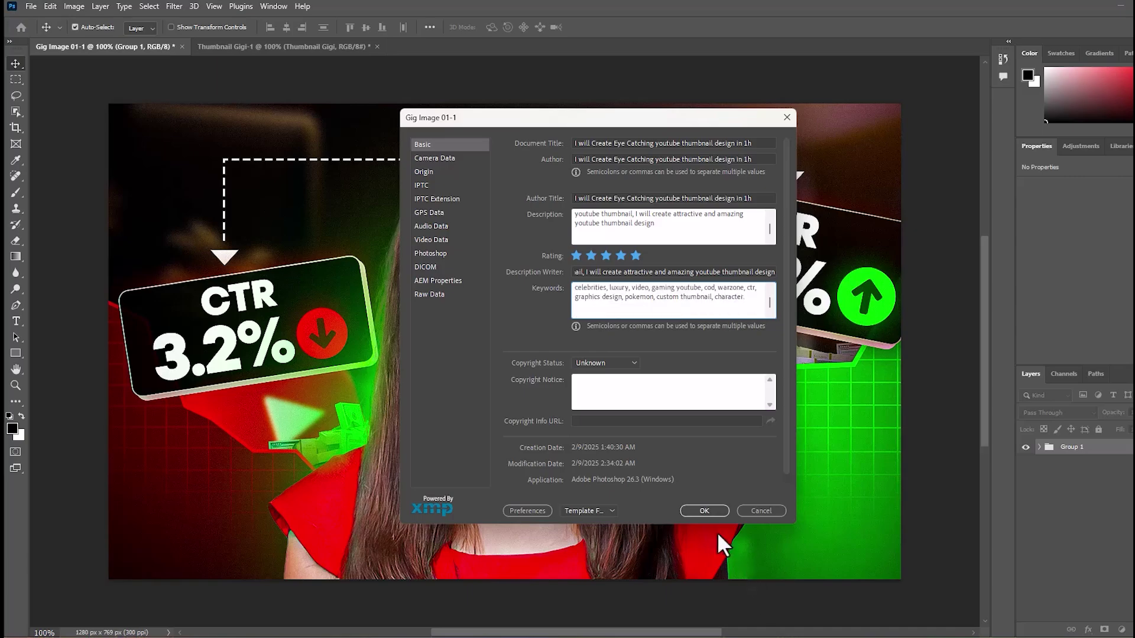
Step: Append the document's Google Search keyword list to the image's keywords and apply the file information
{"action": "key", "text": "alt+Tab"}
{"action": "scroll", "coordinate": [299, 481], "scroll_direction": "down", "scroll_amount": 4}
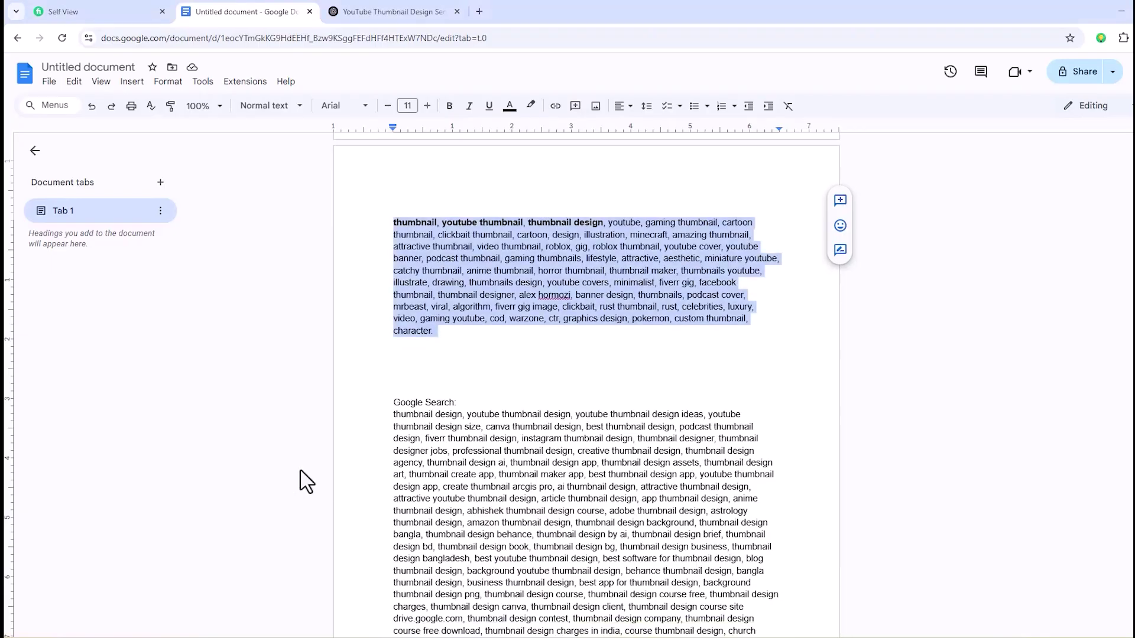
{"action": "left_click_drag", "start_coordinate": [377, 192], "coordinate": [413, 637]}
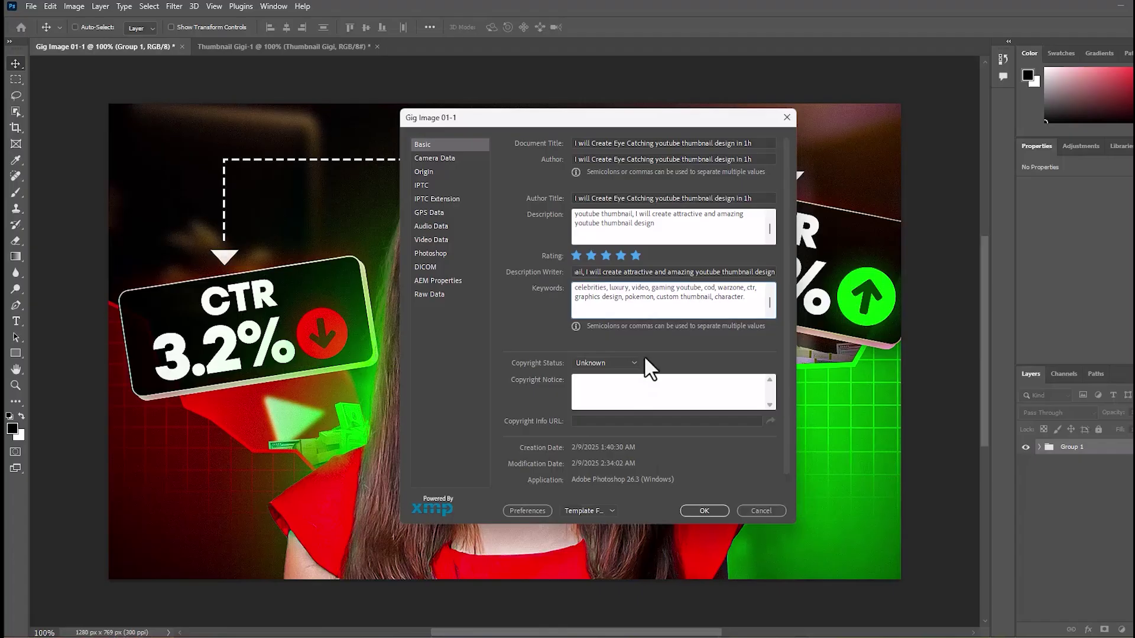
{"action": "key", "text": "ctrl+v"}
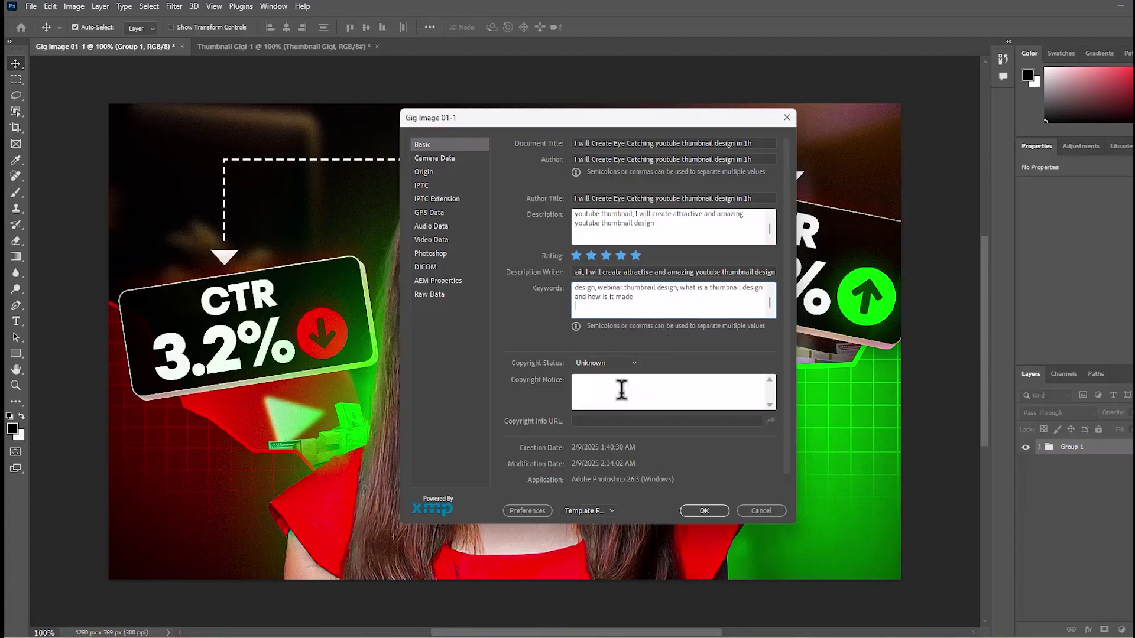
{"action": "left_click", "coordinate": [705, 511]}
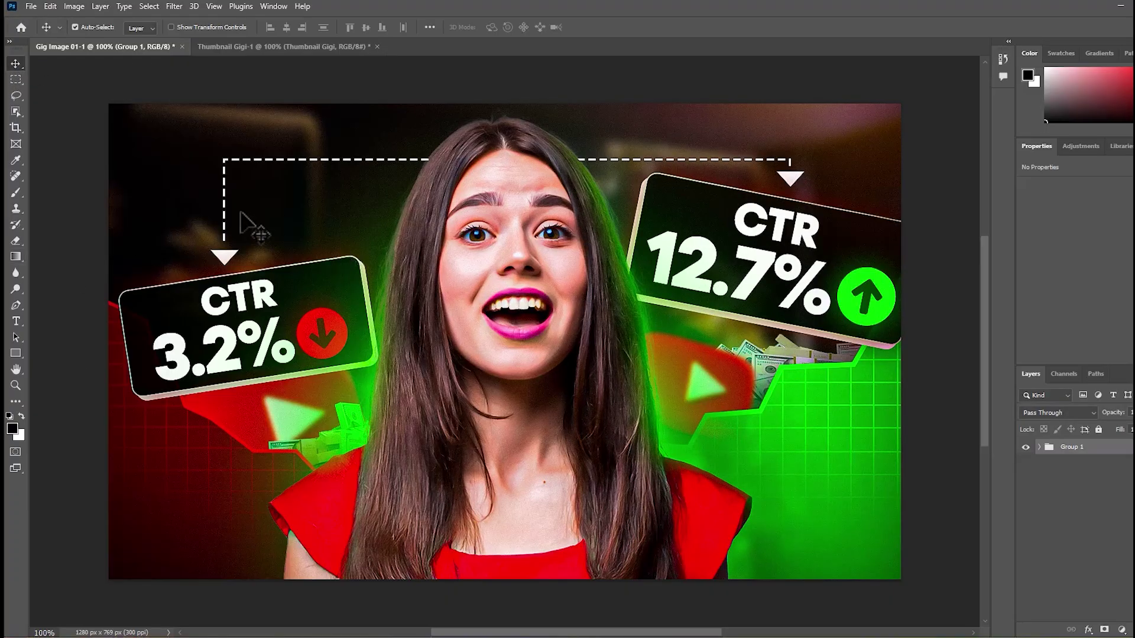
{"action": "left_click", "coordinate": [27, 6]}
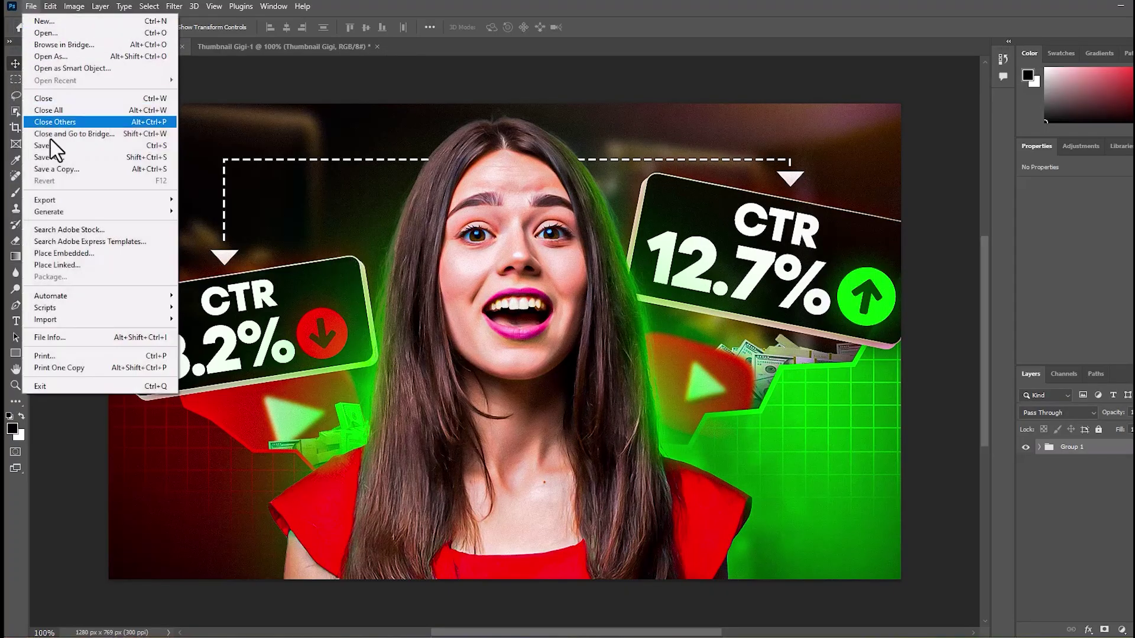
{"action": "mouse_move", "coordinate": [95, 204]}
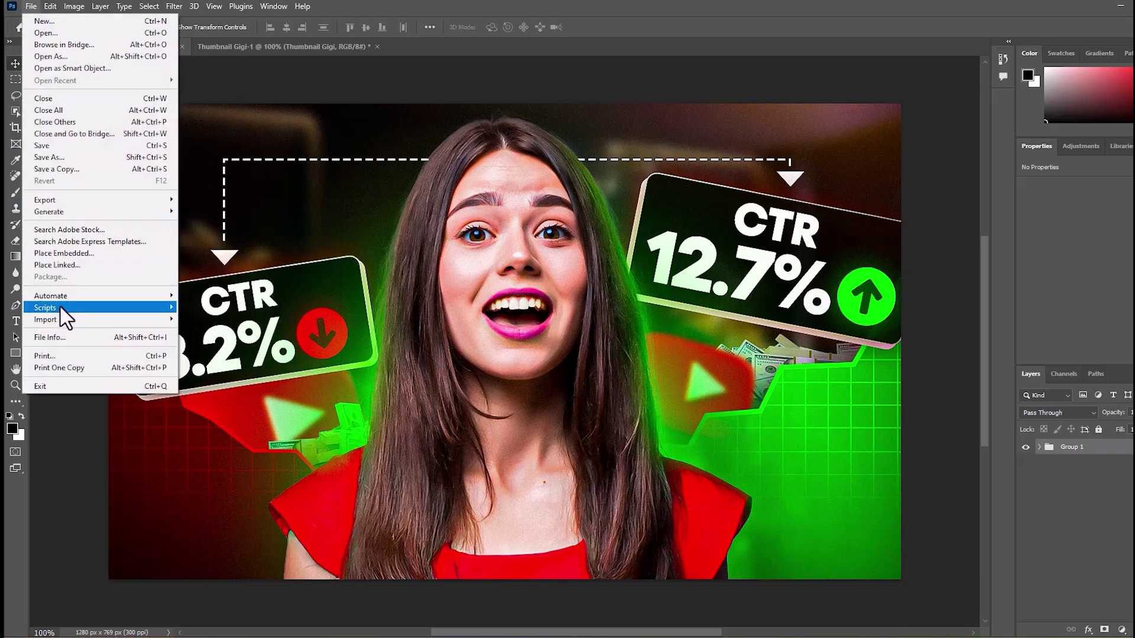
{"action": "left_click", "coordinate": [65, 158]}
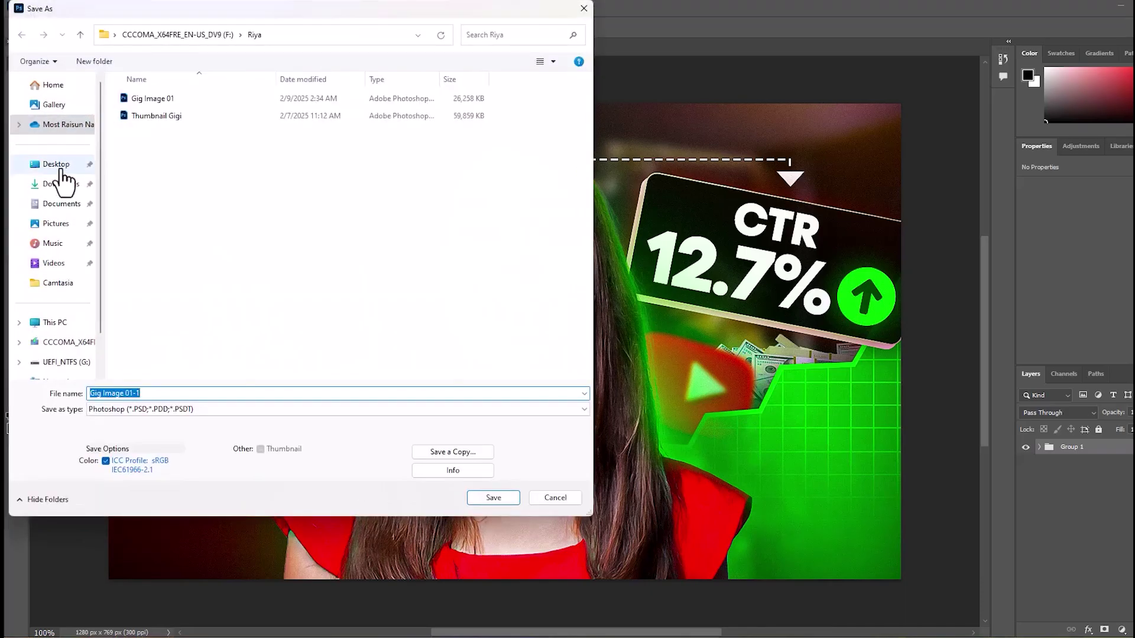
{"action": "left_click", "coordinate": [63, 169]}
{"action": "left_click", "coordinate": [161, 411]}
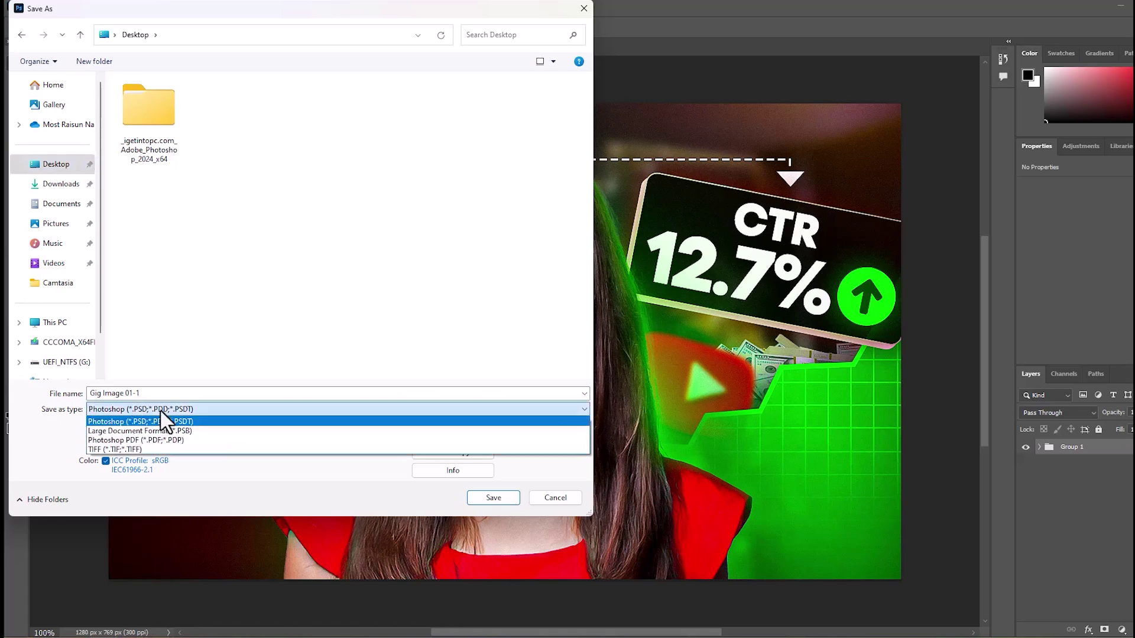
{"action": "left_click", "coordinate": [296, 420]}
{"action": "left_click", "coordinate": [576, 497]}
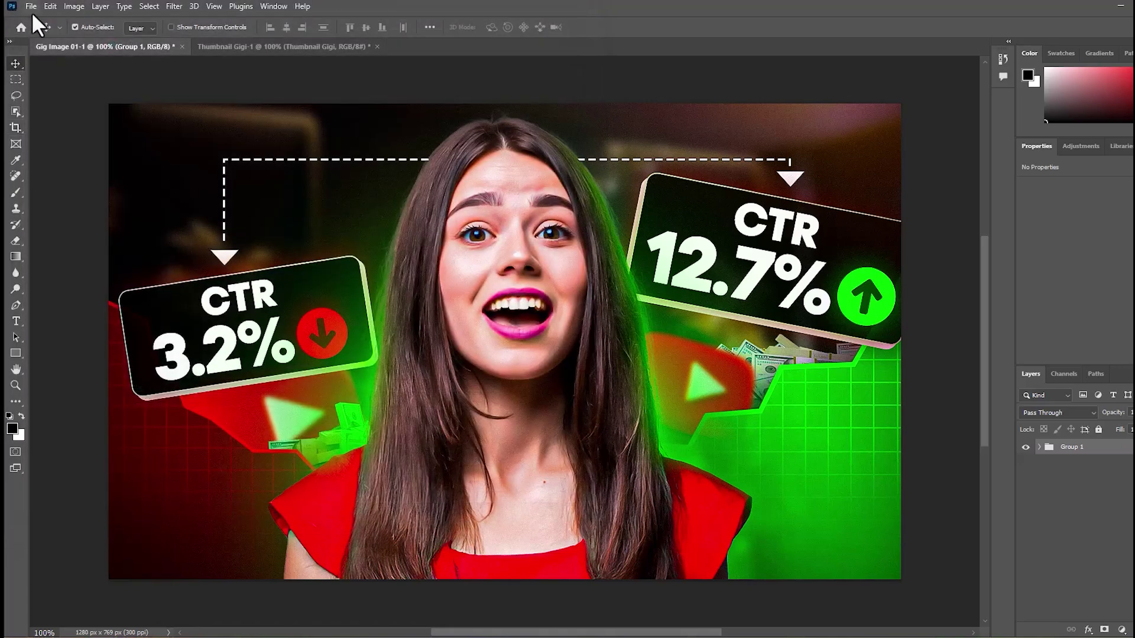
Step: Begin saving a copy of the gig image in JPEG format to the Desktop folder
{"action": "left_click", "coordinate": [31, 7]}
{"action": "left_click", "coordinate": [81, 172]}
{"action": "left_click", "coordinate": [129, 409]}
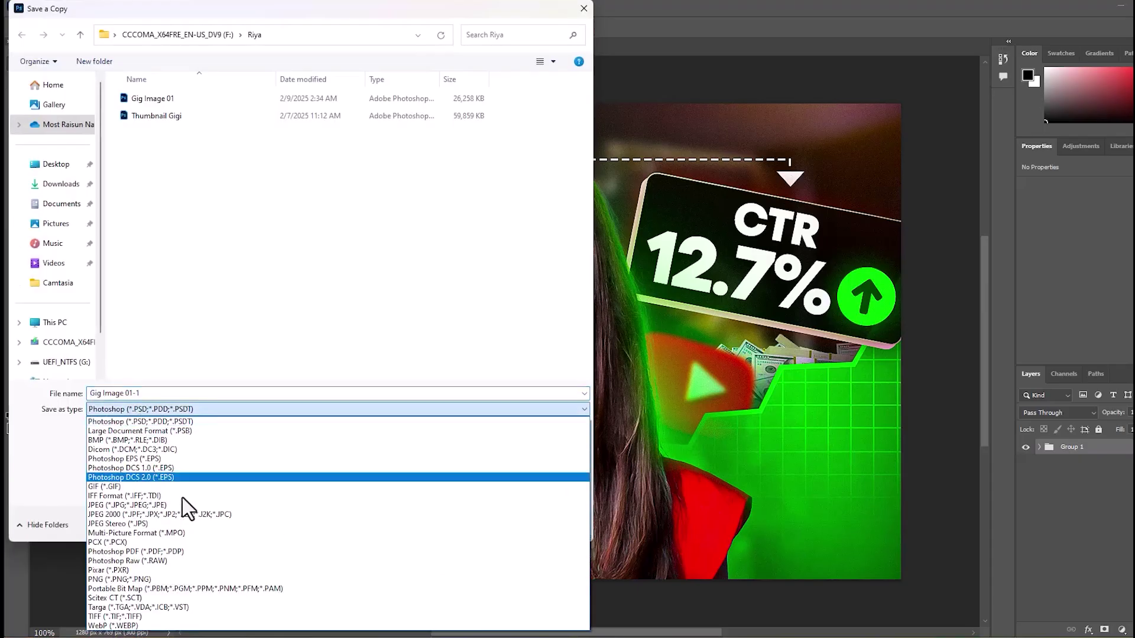
{"action": "left_click", "coordinate": [179, 505]}
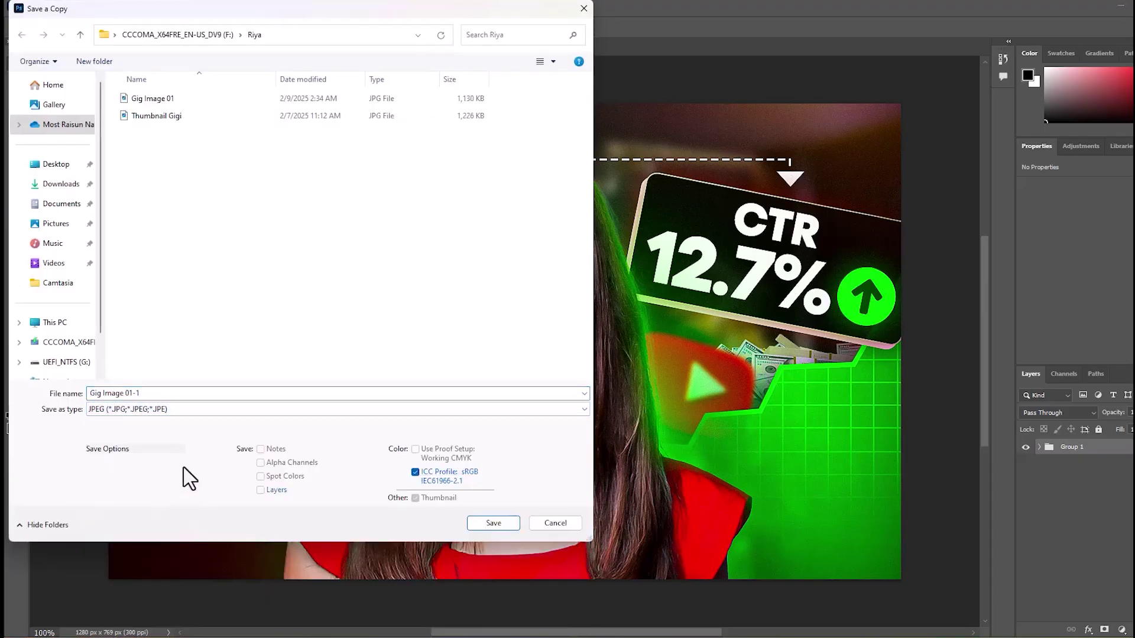
{"action": "left_click", "coordinate": [55, 165]}
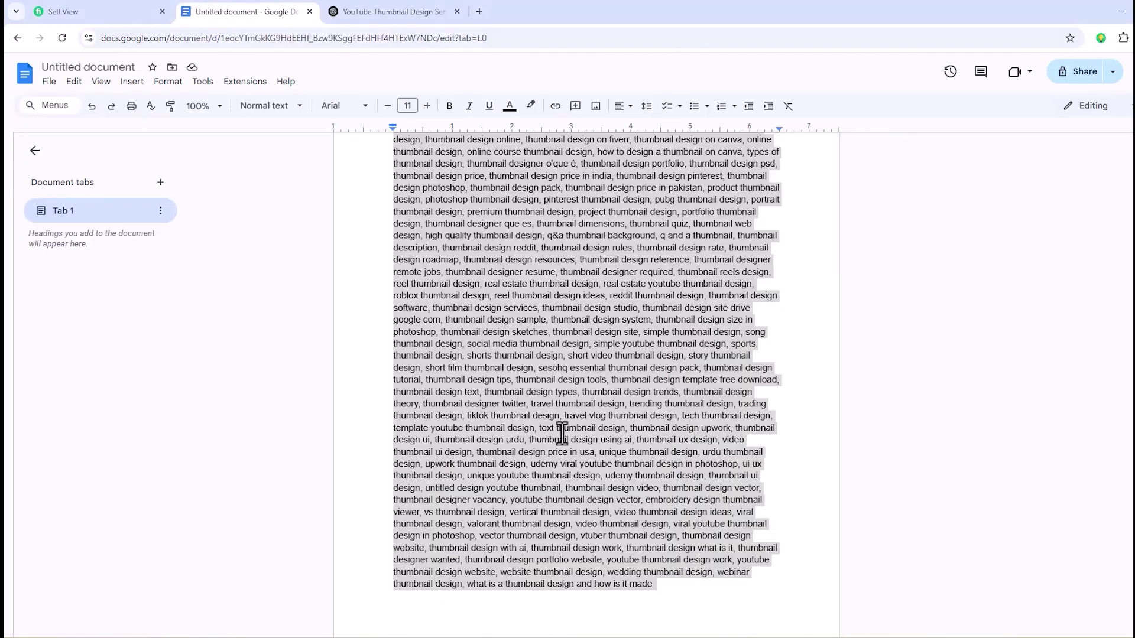
Step: Copy the highlighted gig title "I will Create Eye Catching youtube thumbnail design in 1h" from the Google document
{"action": "scroll", "coordinate": [554, 385], "scroll_direction": "down", "scroll_amount": 10}
{"action": "left_click", "coordinate": [555, 385]}
{"action": "scroll", "coordinate": [553, 382], "scroll_direction": "up", "scroll_amount": 15}
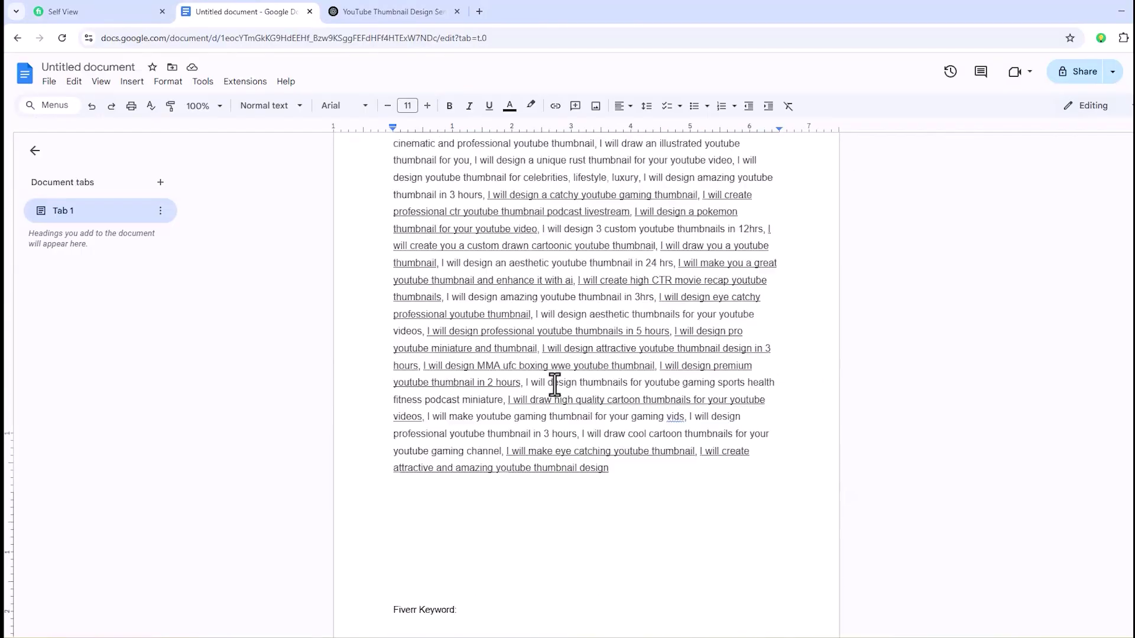
{"action": "triple_click", "coordinate": [439, 368]}
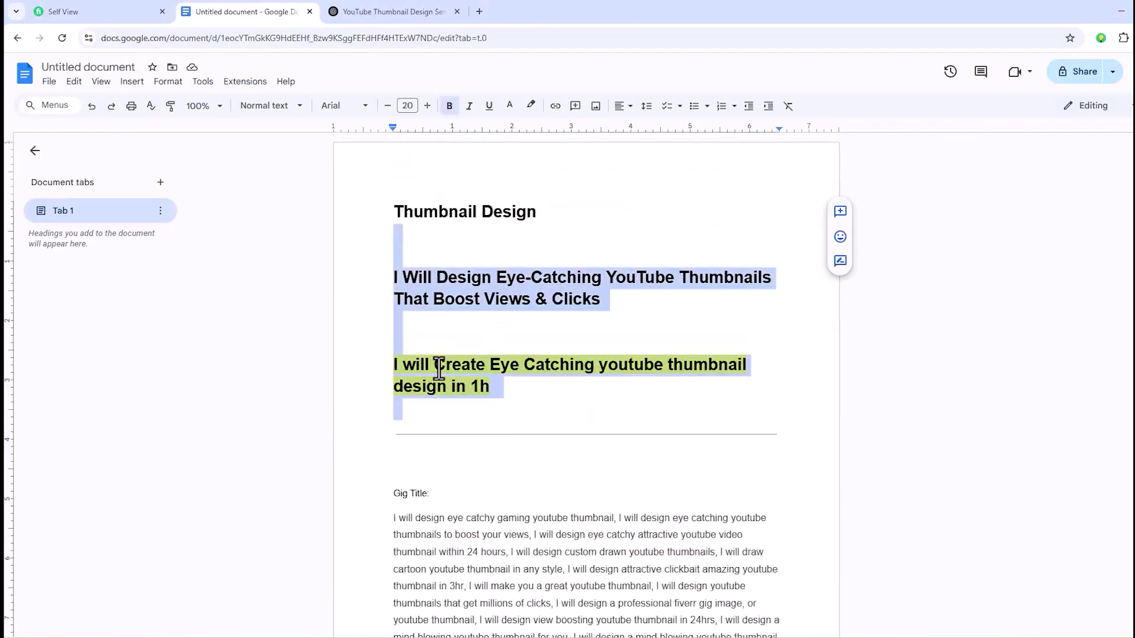
{"action": "left_click", "coordinate": [470, 402]}
{"action": "left_click_drag", "start_coordinate": [506, 393], "coordinate": [372, 376]}
{"action": "key", "text": "ctrl+c"}
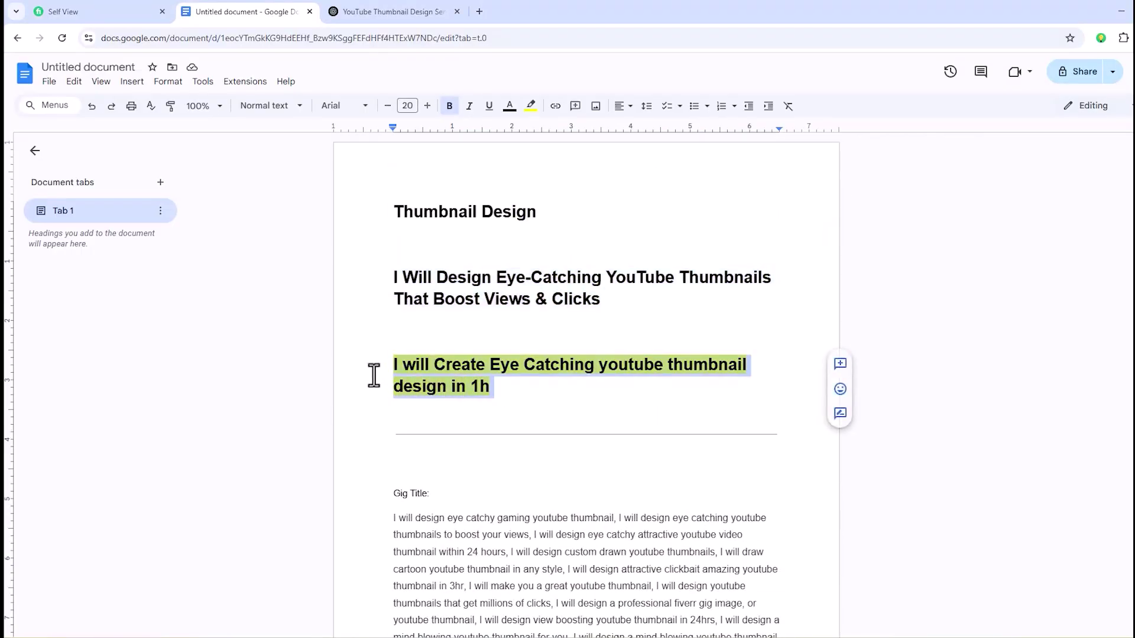
Step: Switch to Photoshop and save the JPEG copy named "I will Create Eye Catching youtube thumbnail design in 1h" at quality 12 (Maximum)
{"action": "key", "text": "alt+Tab"}
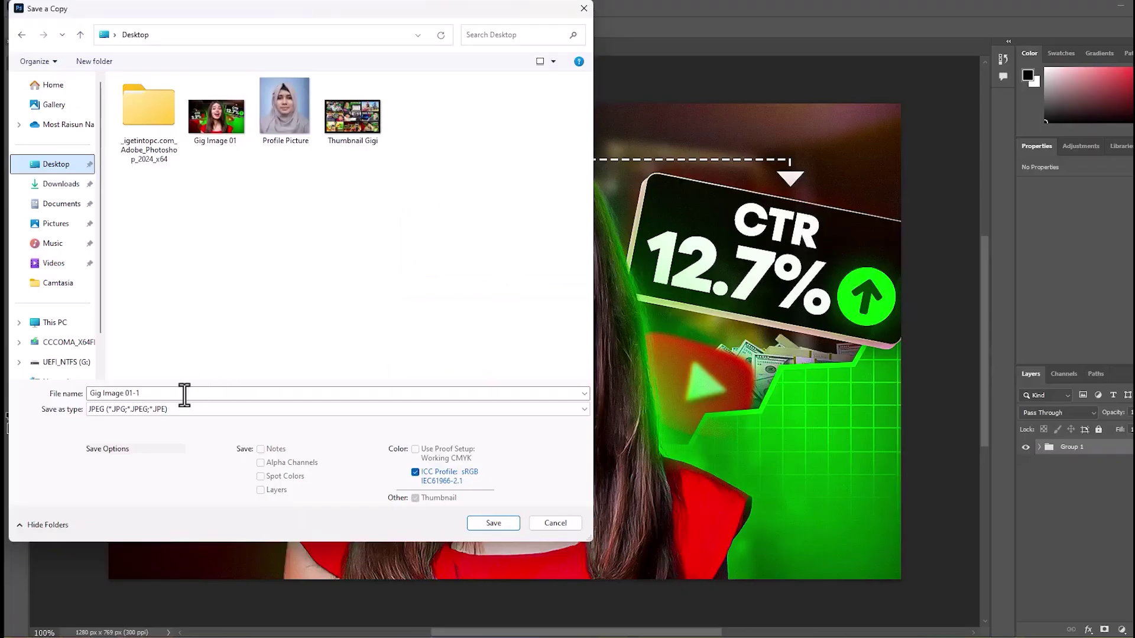
{"action": "left_click_drag", "start_coordinate": [184, 395], "coordinate": [39, 410]}
{"action": "key", "text": "ctrl+v"}
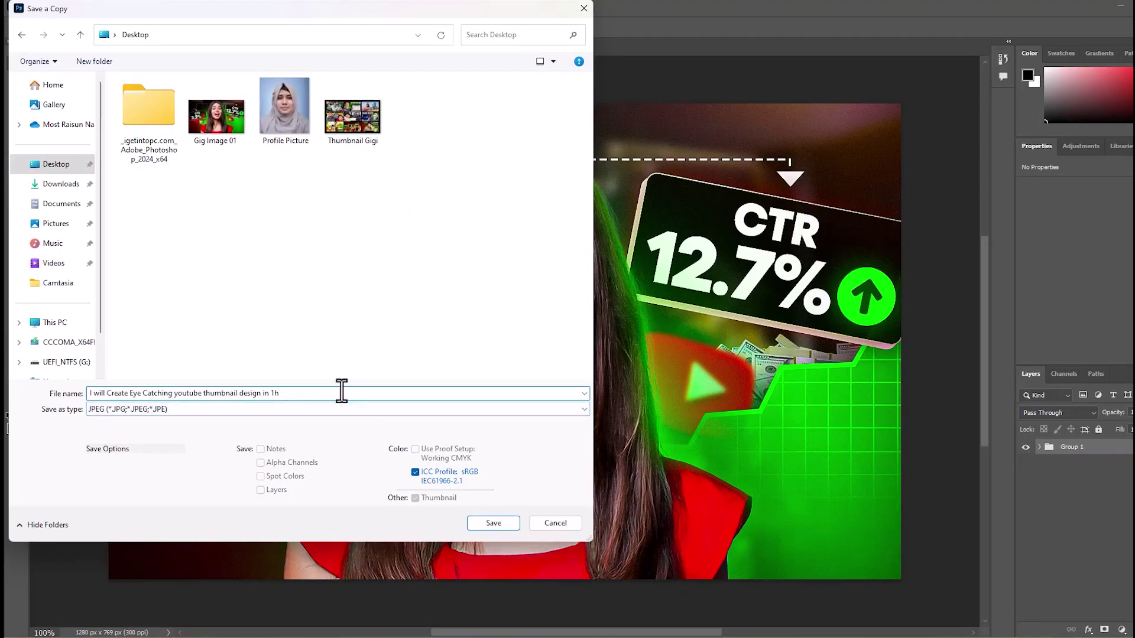
{"action": "key", "text": "Return"}
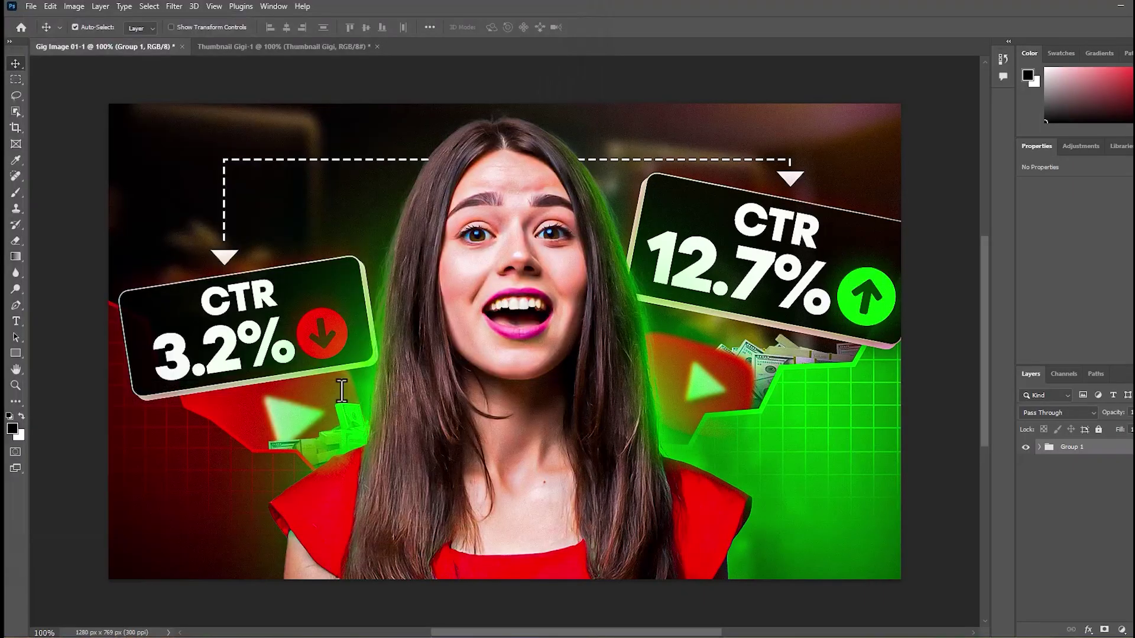
{"action": "left_click_drag", "start_coordinate": [584, 217], "coordinate": [637, 217]}
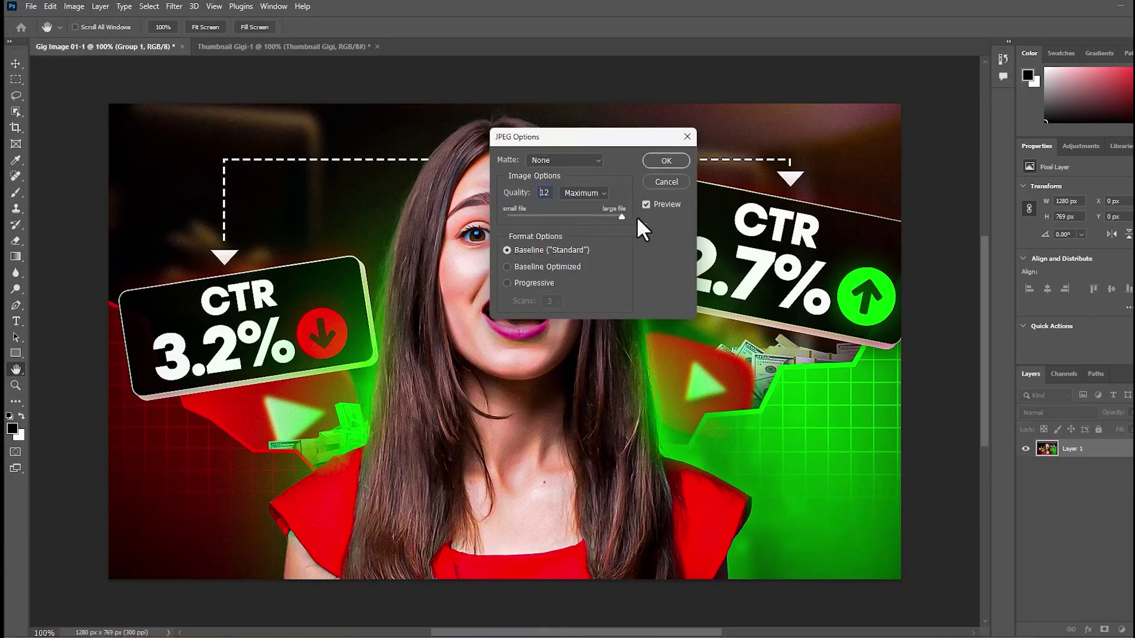
{"action": "left_click", "coordinate": [676, 162]}
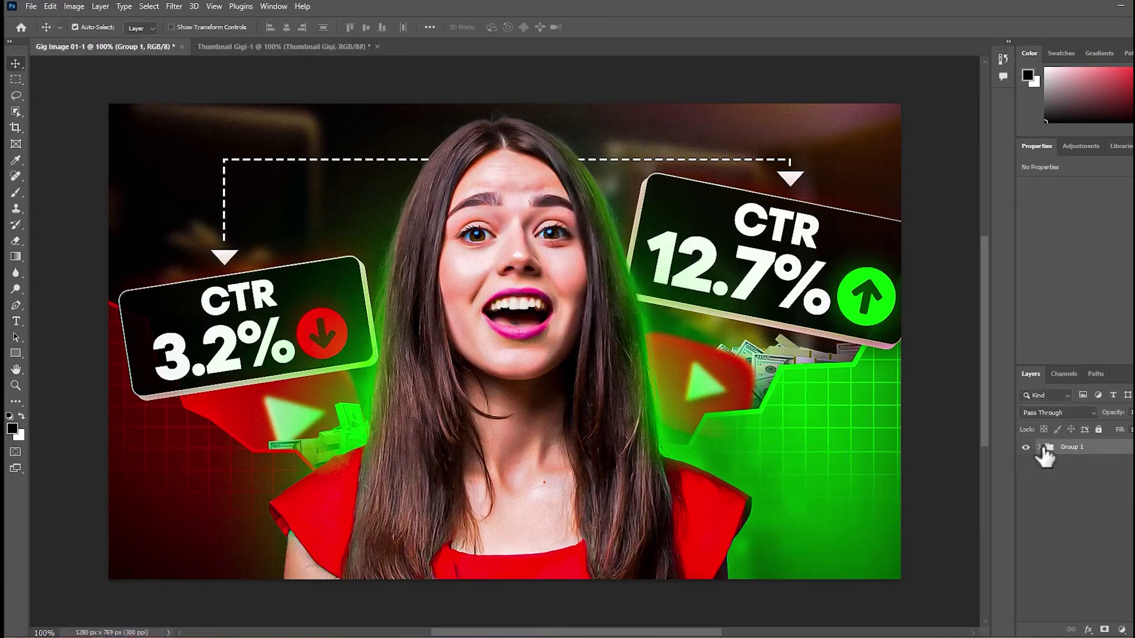
Step: Expand Group 1 and hide its Gig Image 01 layer to expose the Thumbnail Gigi layer
{"action": "left_click", "coordinate": [1040, 448]}
{"action": "left_click", "coordinate": [1027, 465]}
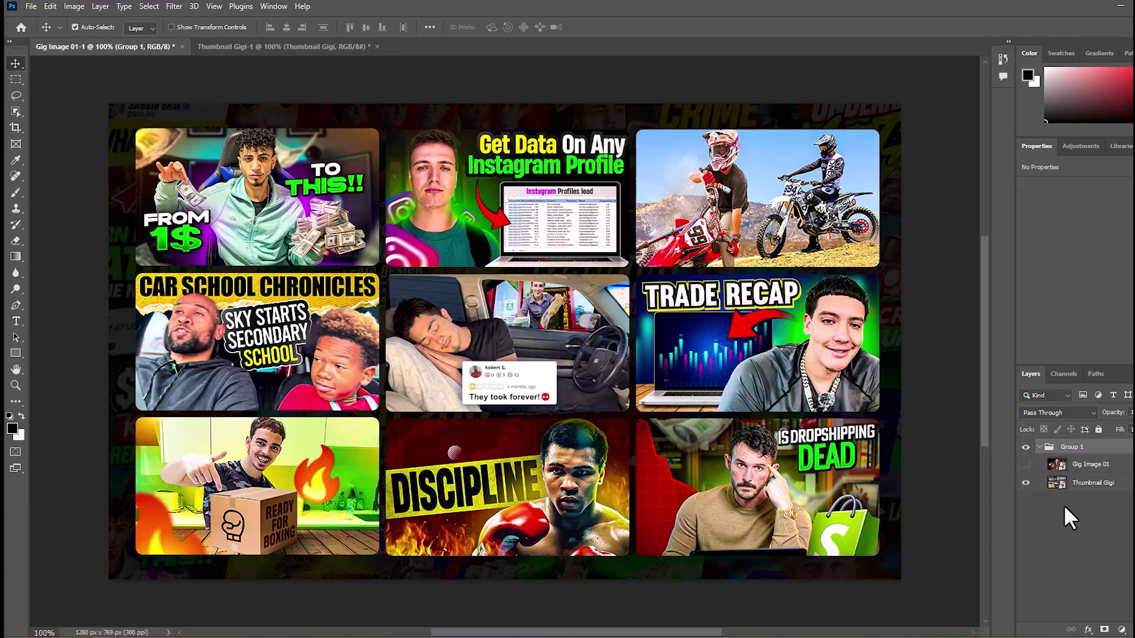
{"action": "left_click", "coordinate": [930, 487]}
Step: Save a JPEG copy to the Desktop named "I will Create Eye Catching youtube thumbnail design in 1h - 2" at quality 12 (Maximum)
{"action": "left_click", "coordinate": [31, 6]}
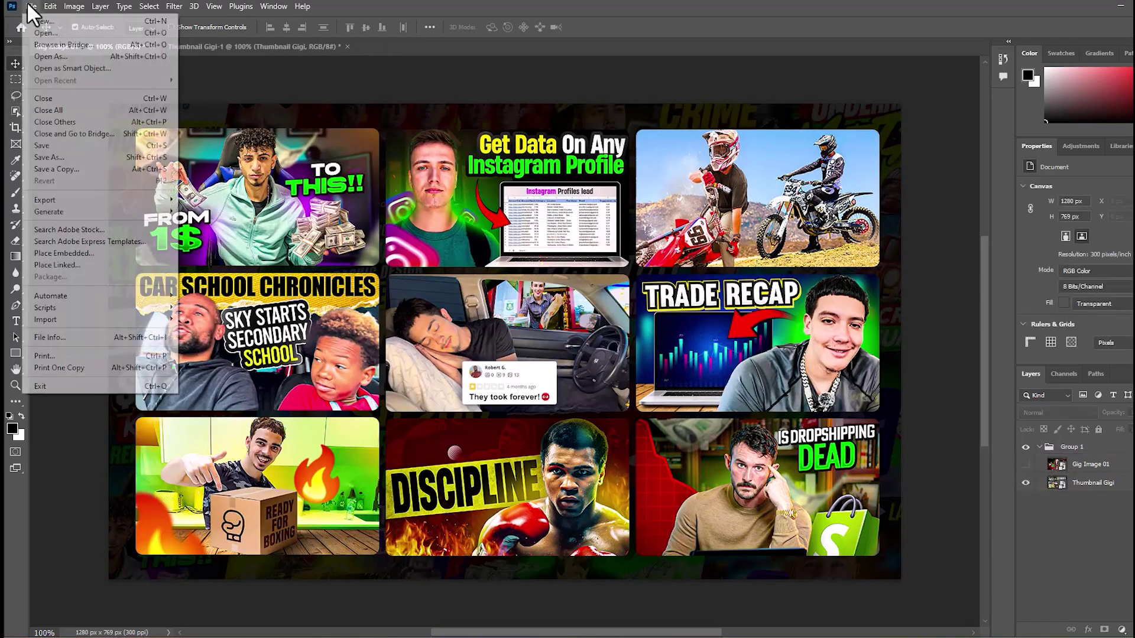
{"action": "left_click", "coordinate": [56, 167]}
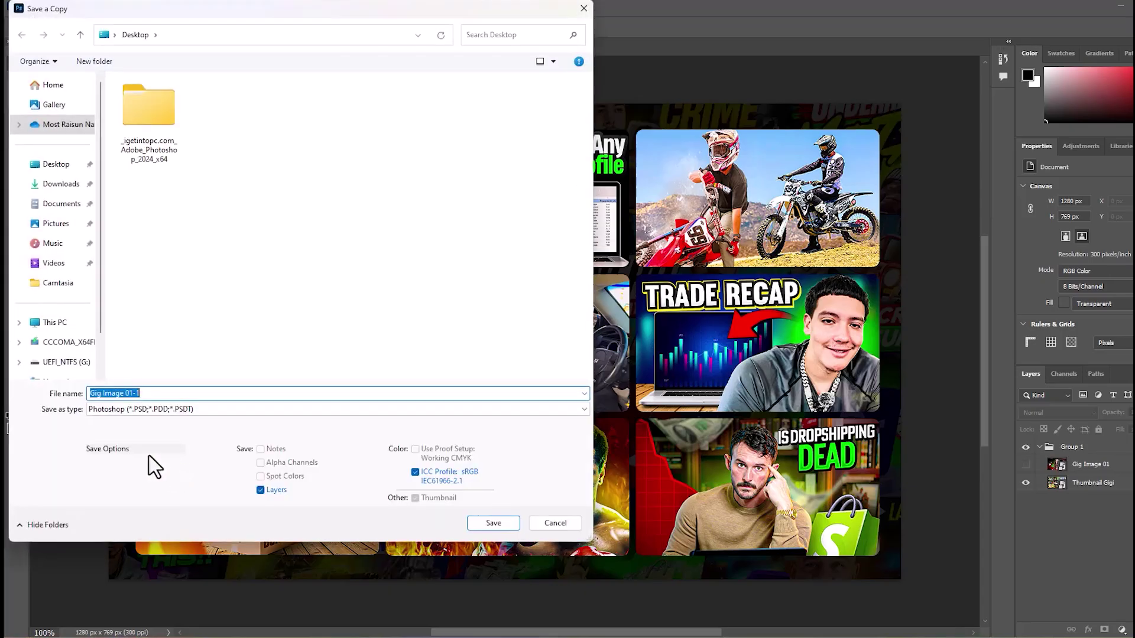
{"action": "key", "text": "ctrl+v"}
{"action": "type", "text": "- 2"}
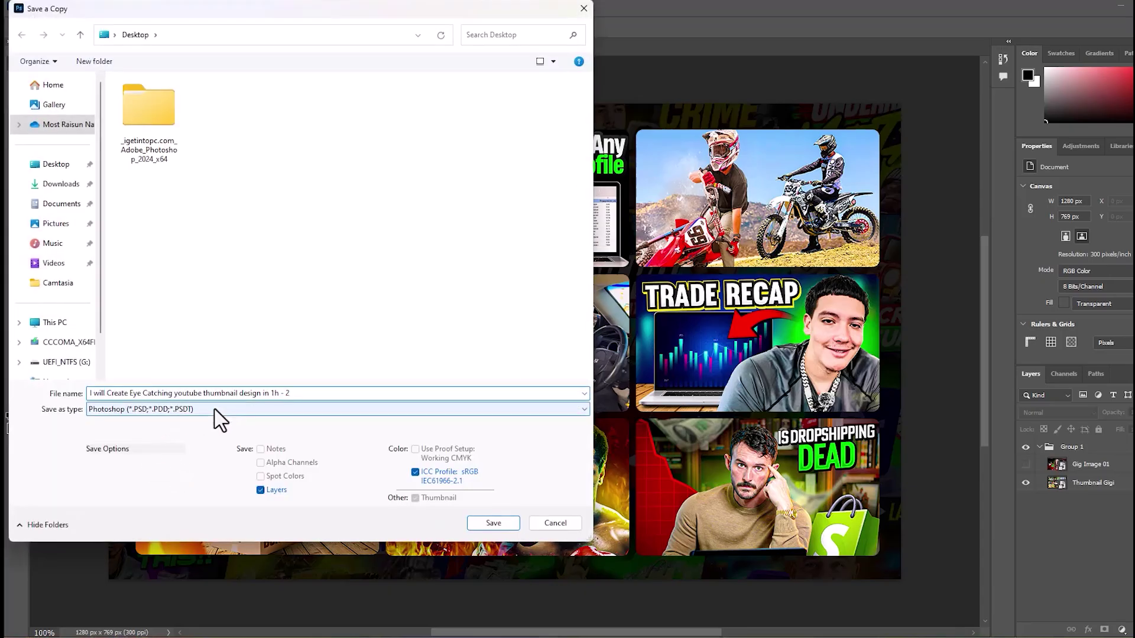
{"action": "left_click", "coordinate": [147, 412]}
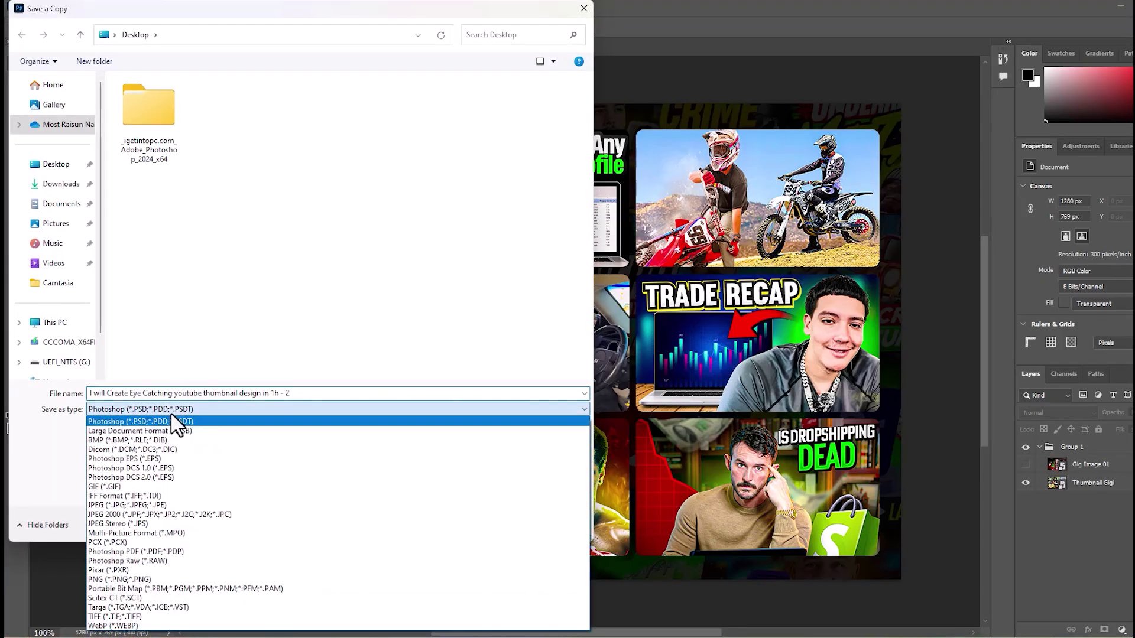
{"action": "left_click", "coordinate": [190, 507]}
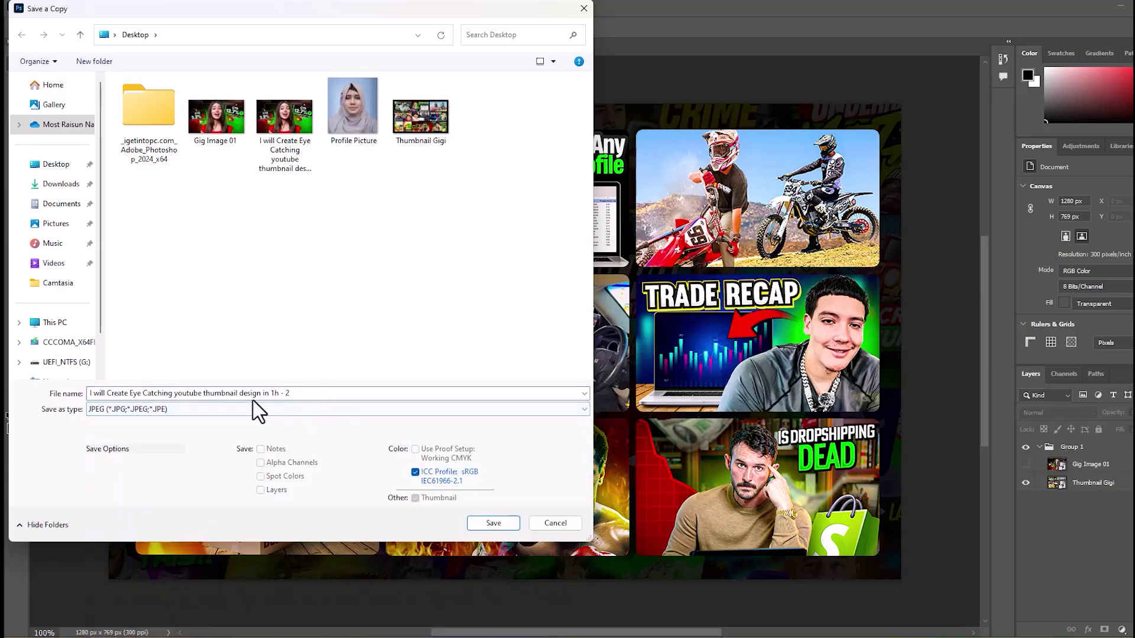
{"action": "left_click", "coordinate": [493, 523]}
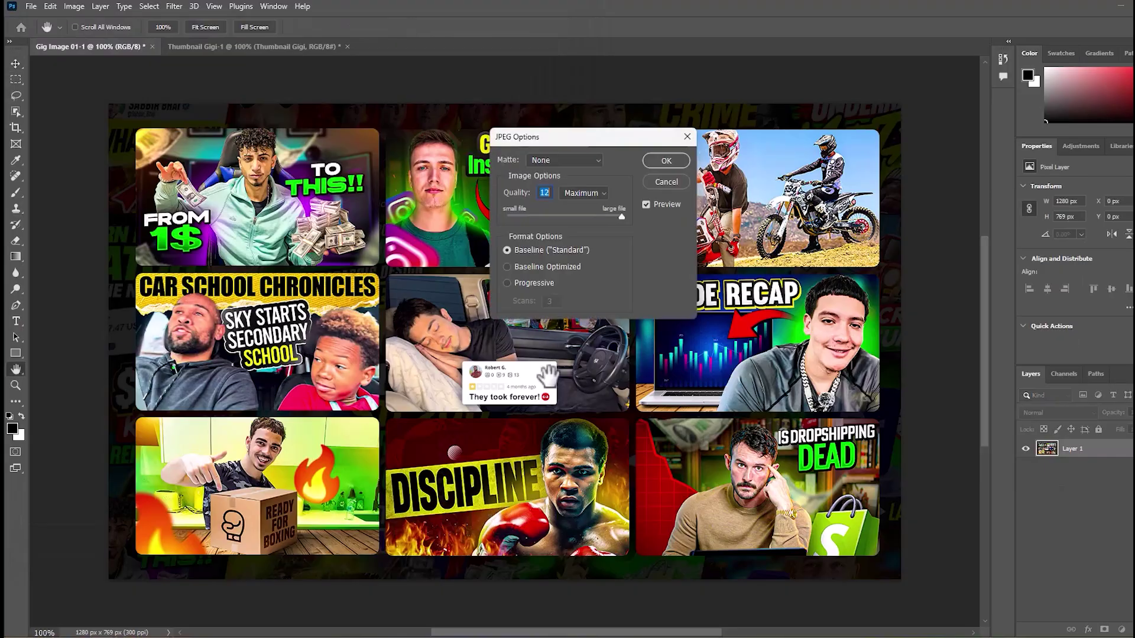
{"action": "left_click", "coordinate": [668, 160]}
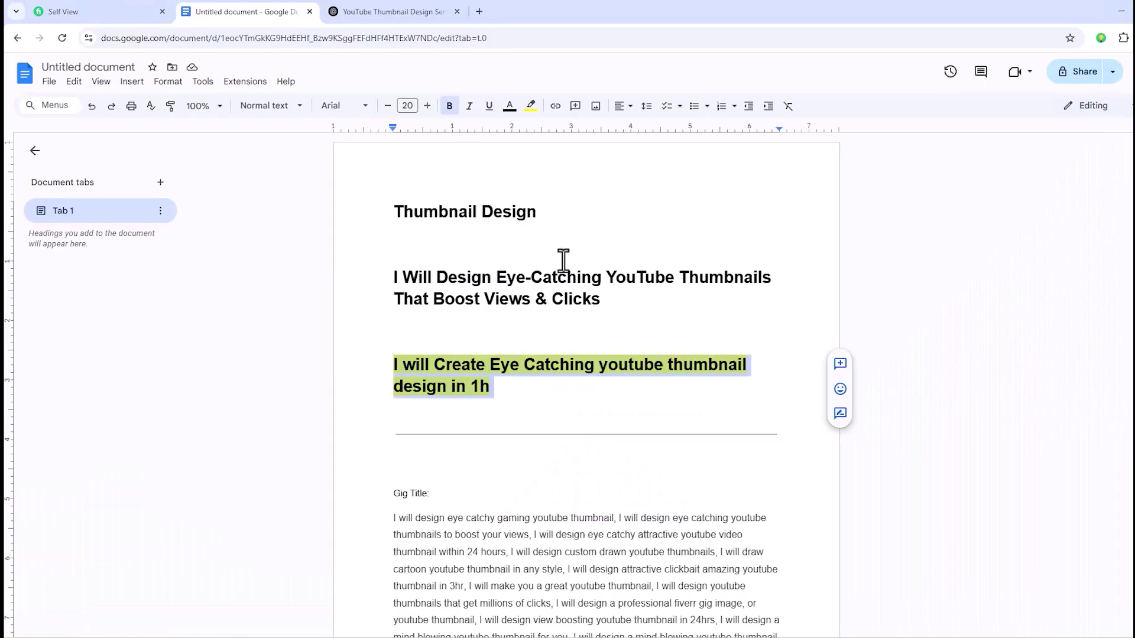
Step: Minimize the browser to reach the desktop and view the Gig Image 01 picture in a maximized photo viewer
{"action": "left_click", "coordinate": [1121, 11]}
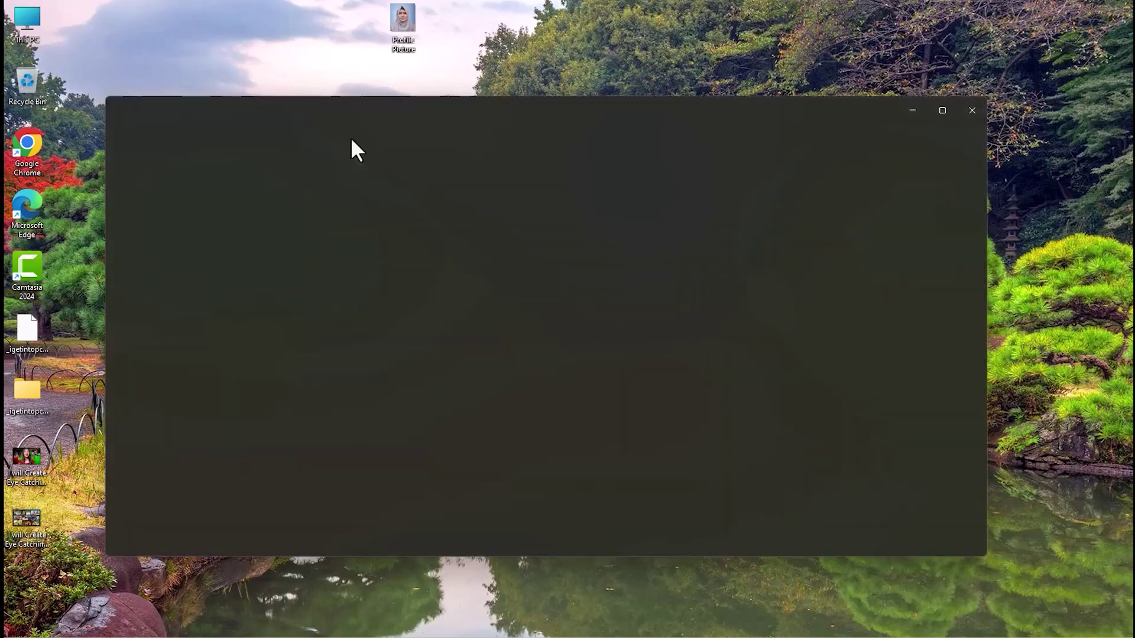
{"action": "left_click_drag", "start_coordinate": [385, 105], "coordinate": [343, 11]}
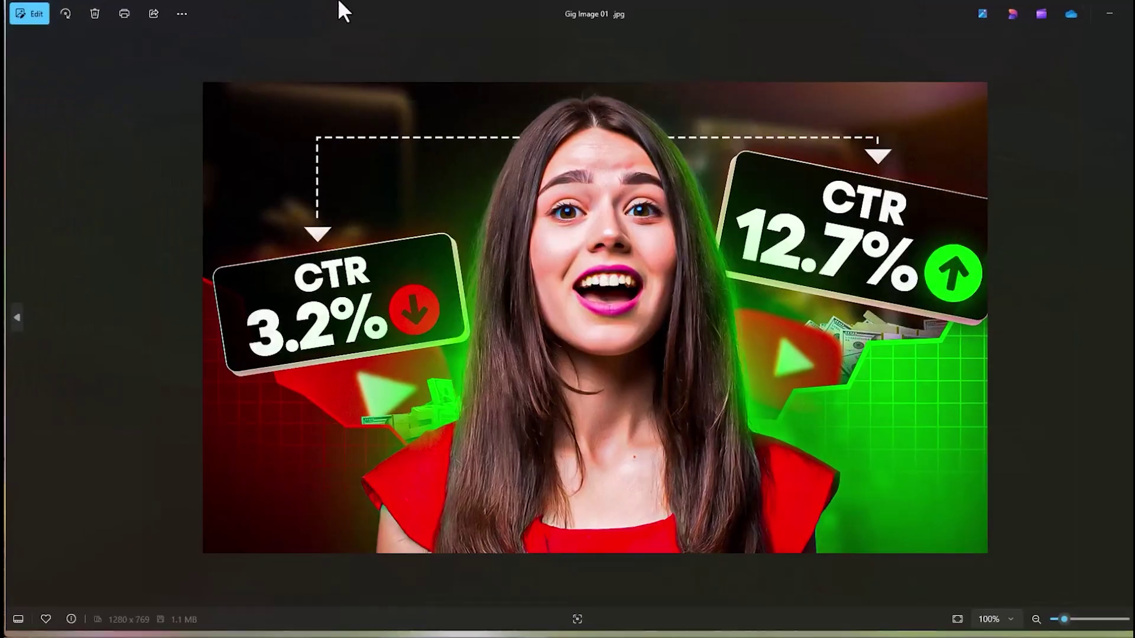